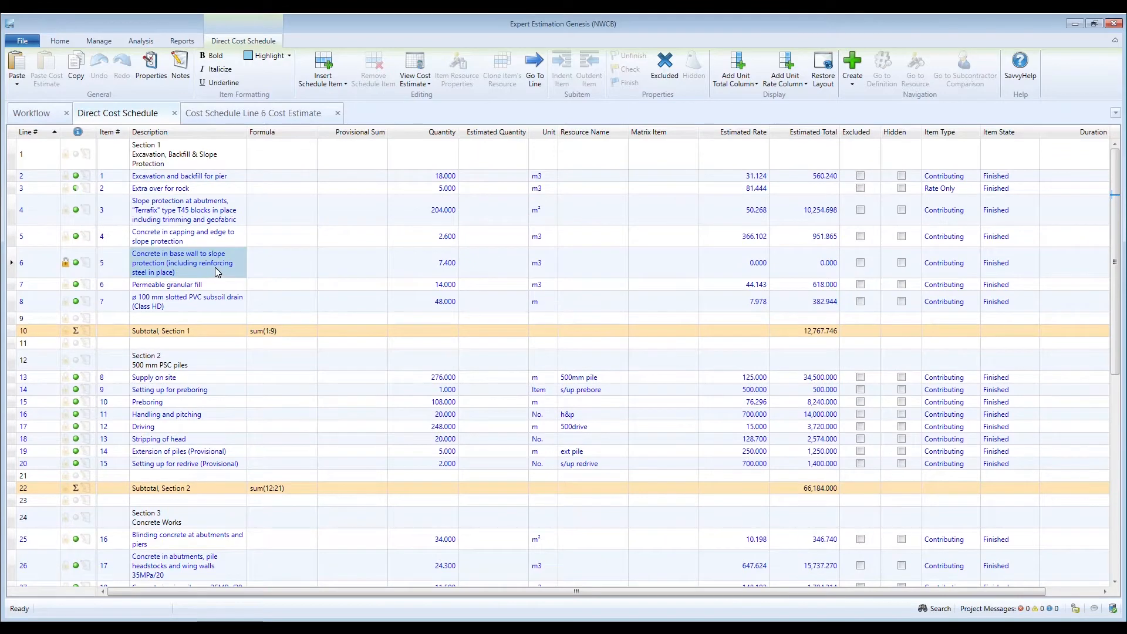
- Switch to the line 6 cost estimate and unfinish the schedule item so it can be edited
{"action": "left_click", "coordinate": [262, 117]}
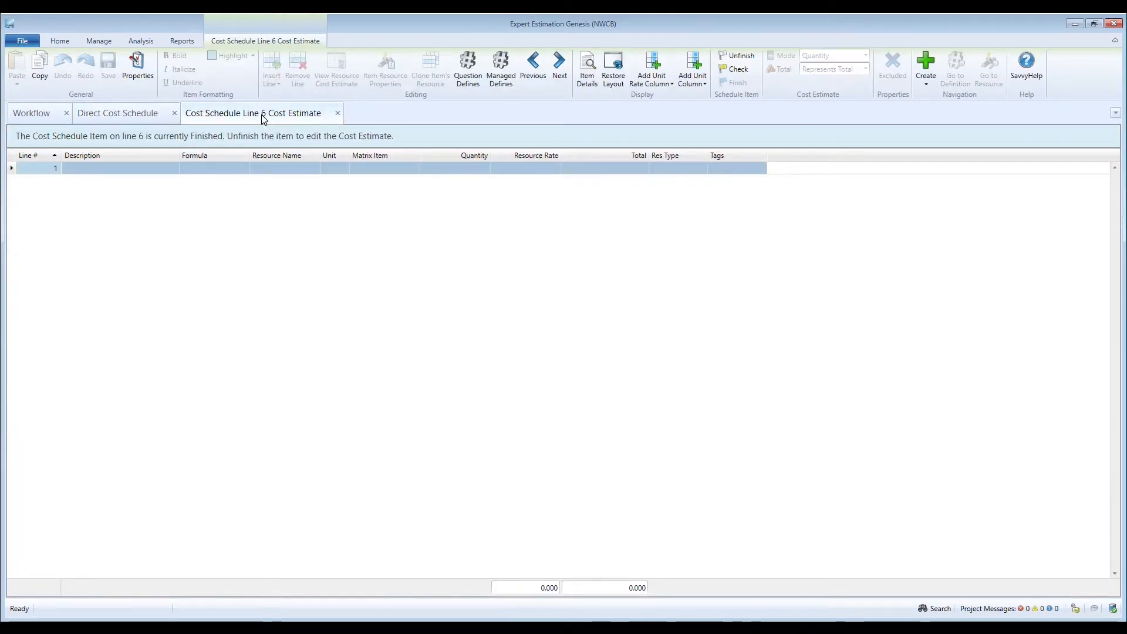
{"action": "left_click", "coordinate": [728, 61]}
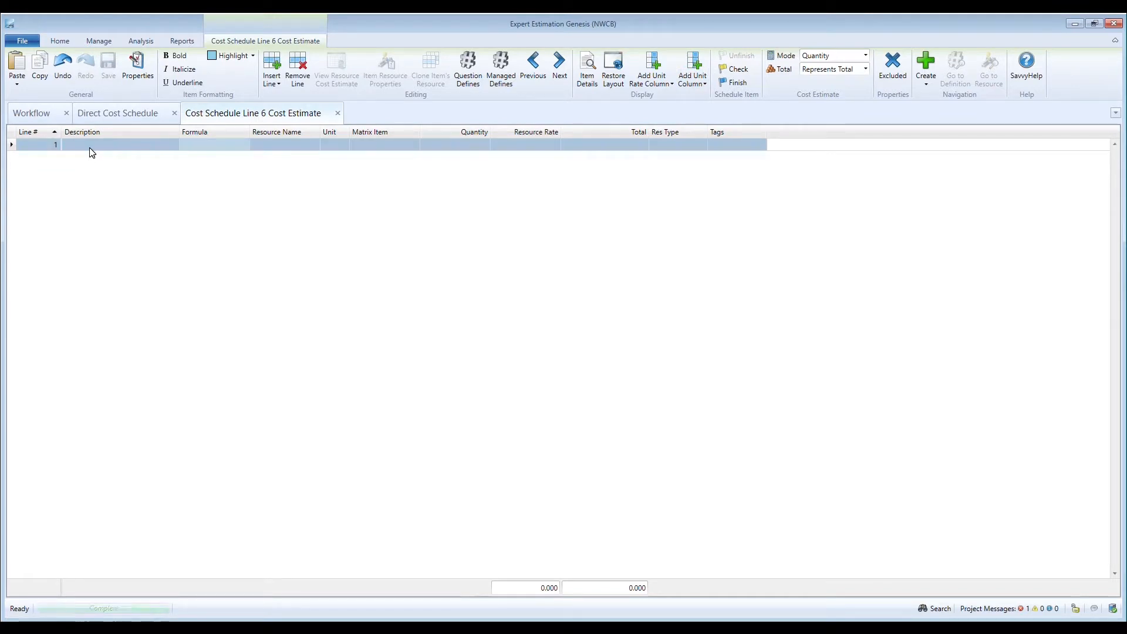
- Paste the copied excavation lines into the empty estimate, mapping columns as Description, Formula, Resource Name and Quantity, with the unit column unmapped
{"action": "key", "text": "ctrl+v"}
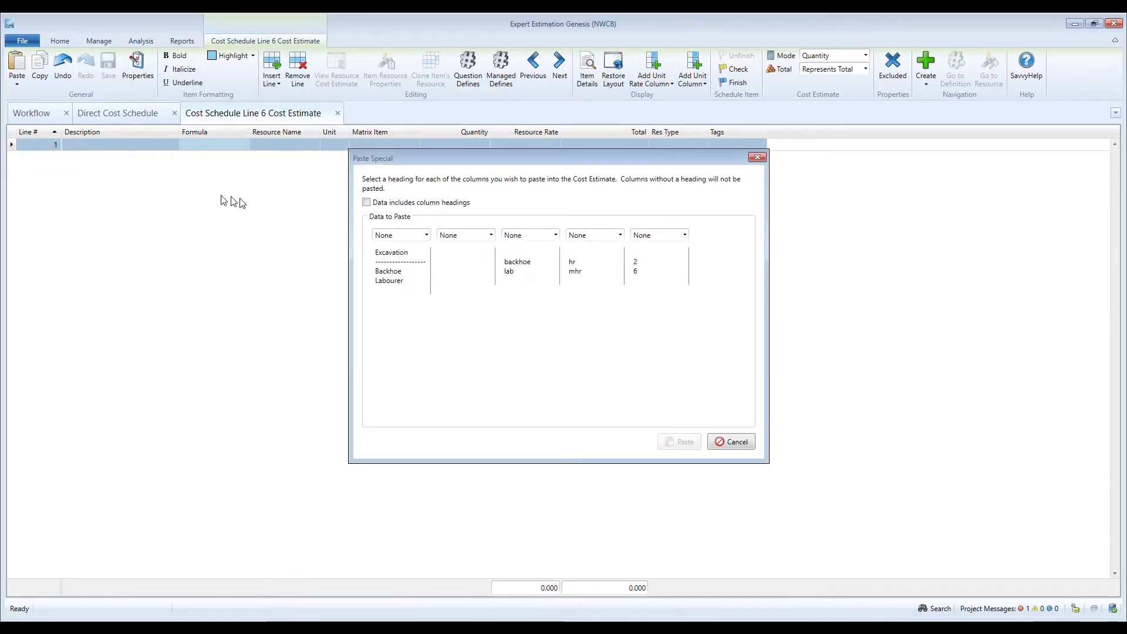
{"action": "left_click", "coordinate": [425, 234]}
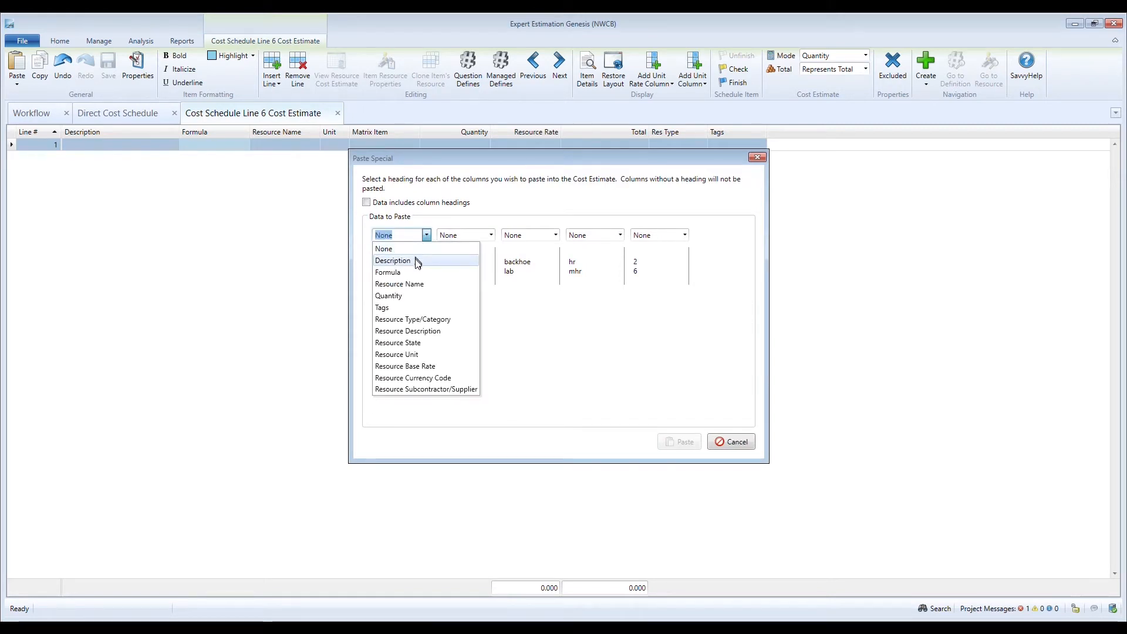
{"action": "left_click", "coordinate": [418, 260]}
{"action": "left_click", "coordinate": [490, 234]}
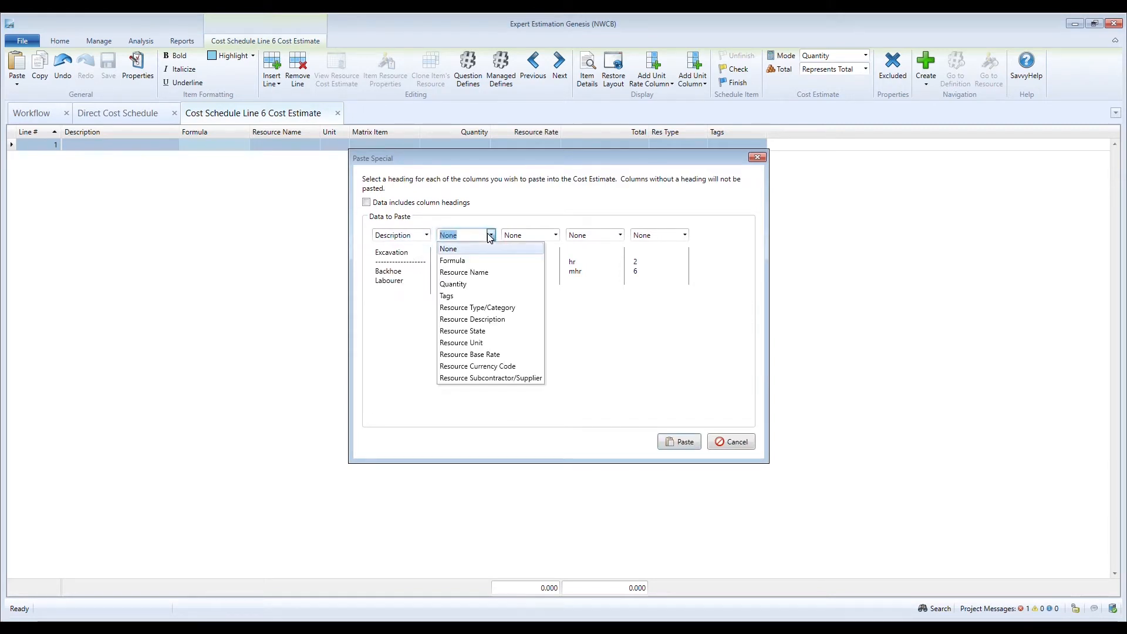
{"action": "left_click", "coordinate": [480, 262]}
{"action": "left_click", "coordinate": [555, 234]}
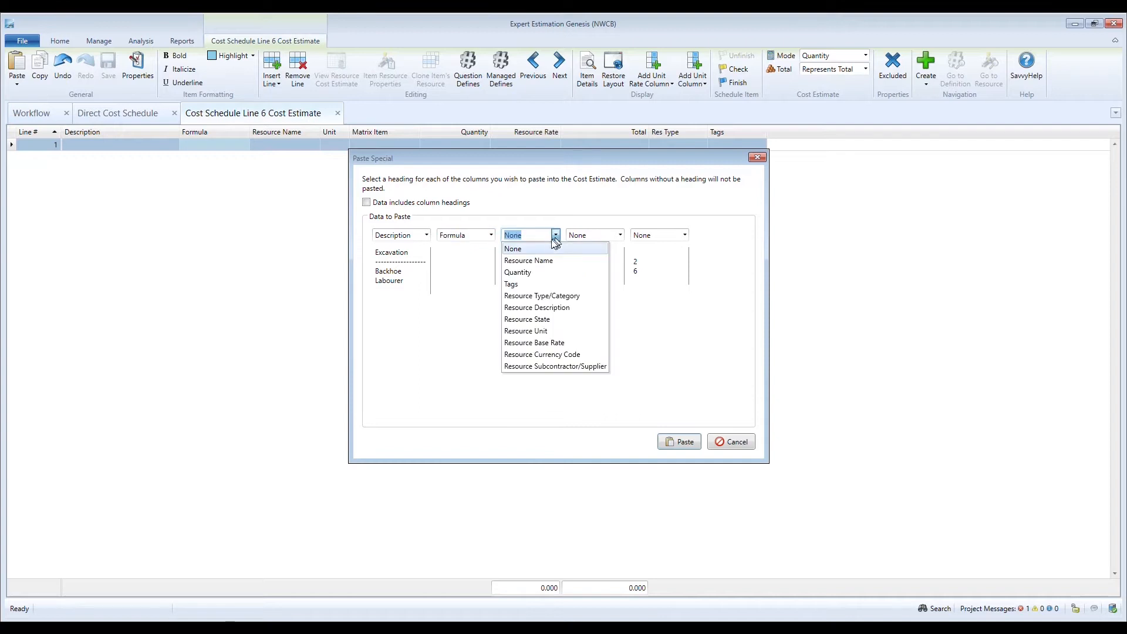
{"action": "left_click", "coordinate": [528, 257]}
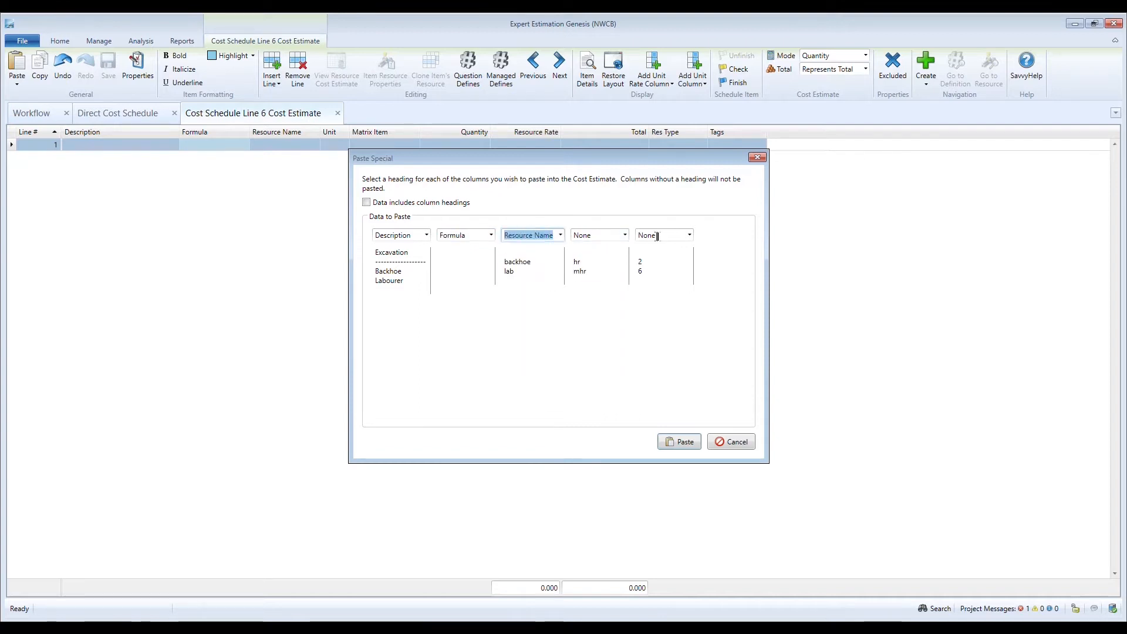
{"action": "left_click", "coordinate": [681, 235]}
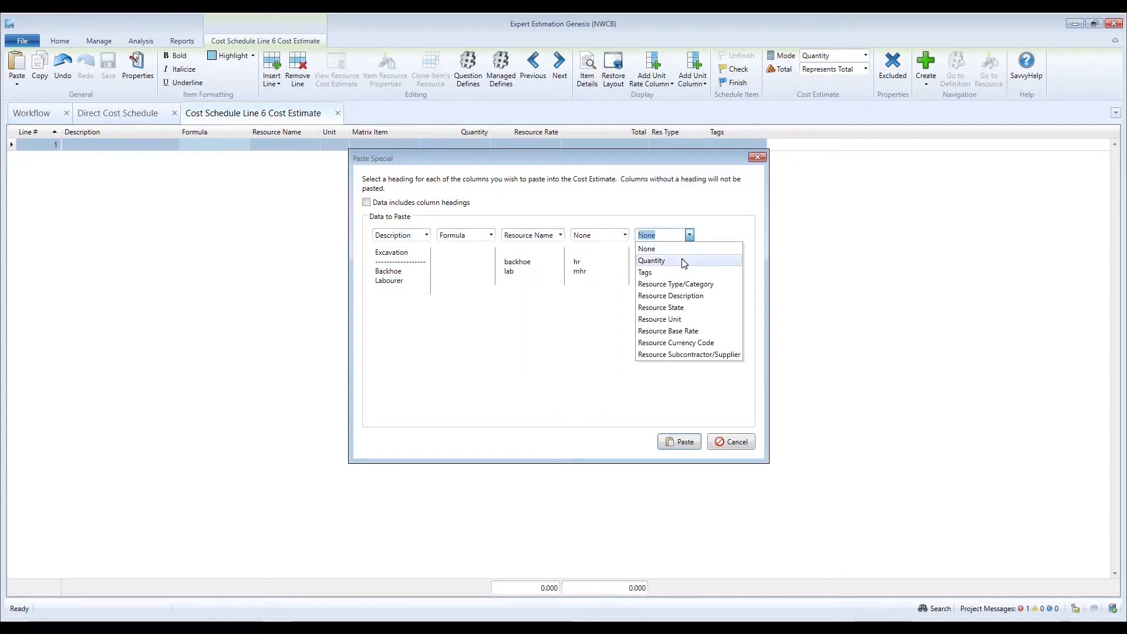
{"action": "left_click", "coordinate": [681, 259]}
{"action": "left_click", "coordinate": [681, 441]}
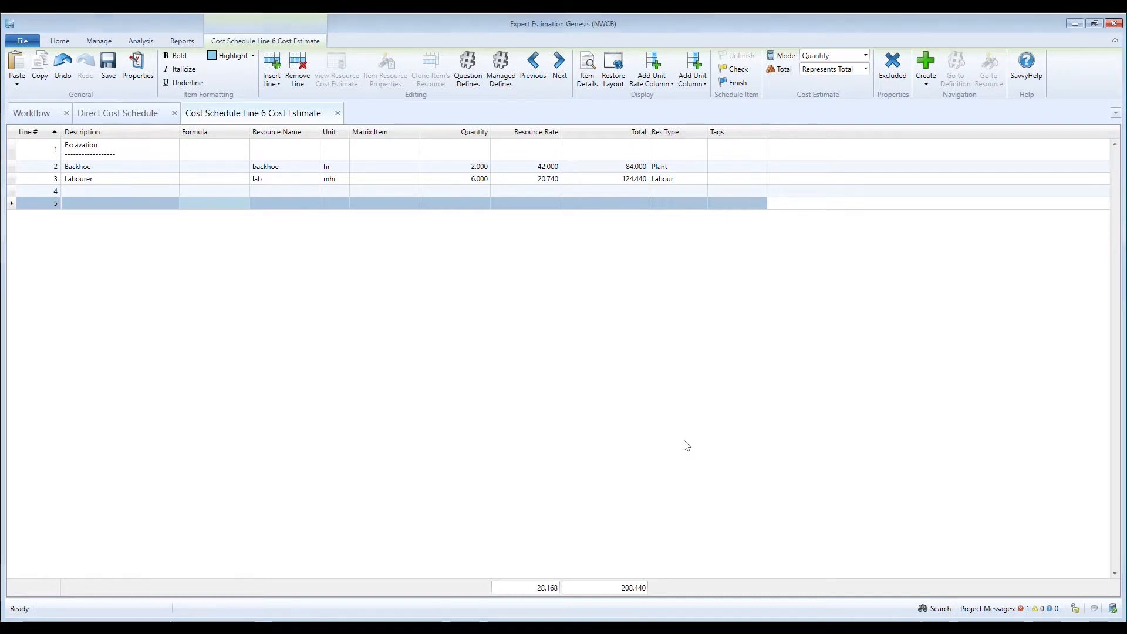
- Open the program options at the Cost Estimate settings
{"action": "left_click", "coordinate": [24, 40]}
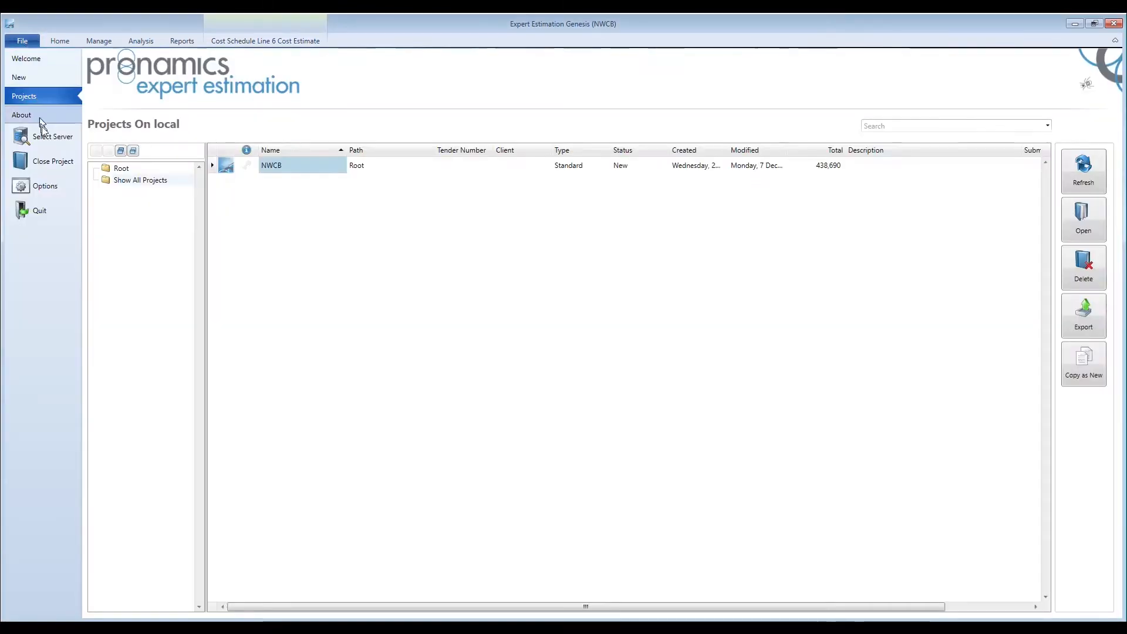
{"action": "left_click", "coordinate": [52, 188]}
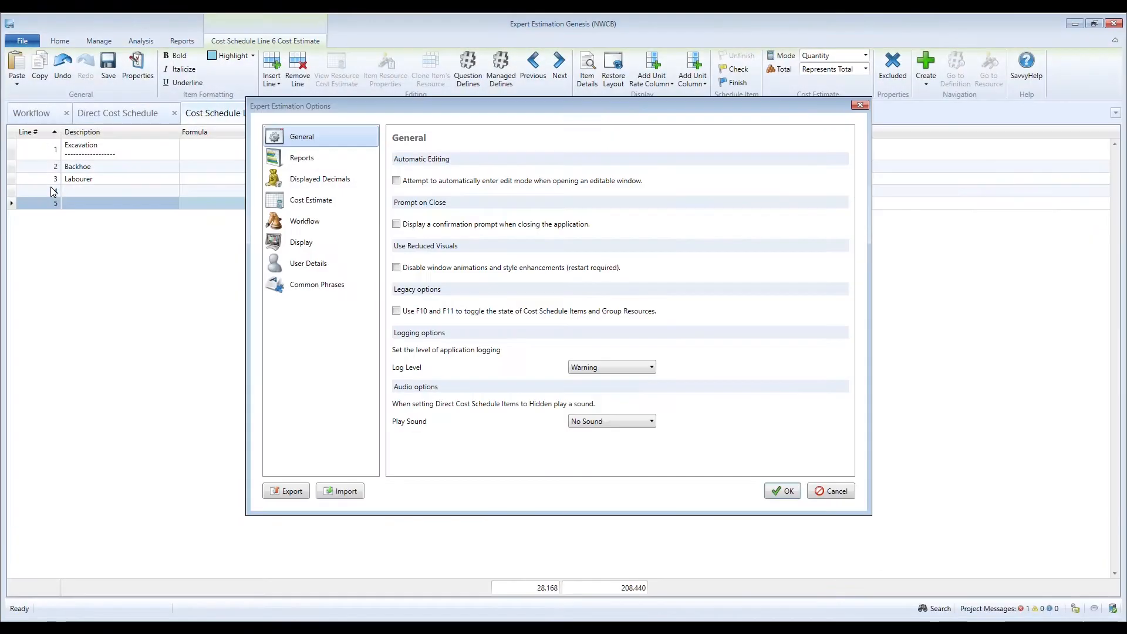
{"action": "left_click", "coordinate": [315, 199]}
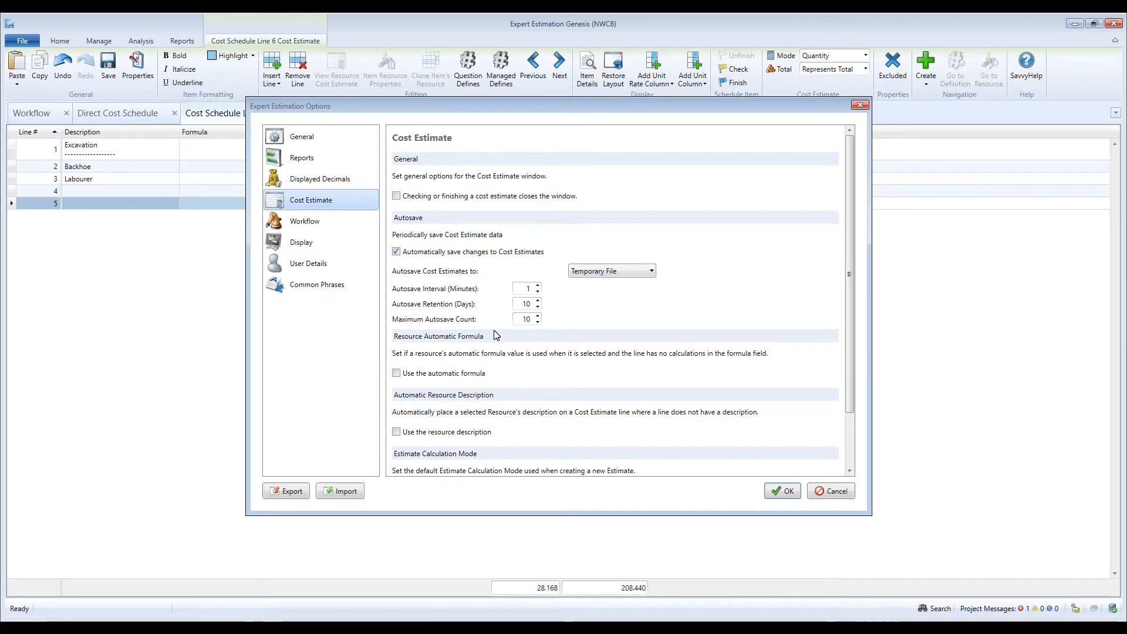
- Set cost estimates to autosave to the Project, try longer autosave intervals and return the interval to 1 minute
{"action": "left_click", "coordinate": [652, 271]}
{"action": "left_click", "coordinate": [645, 297]}
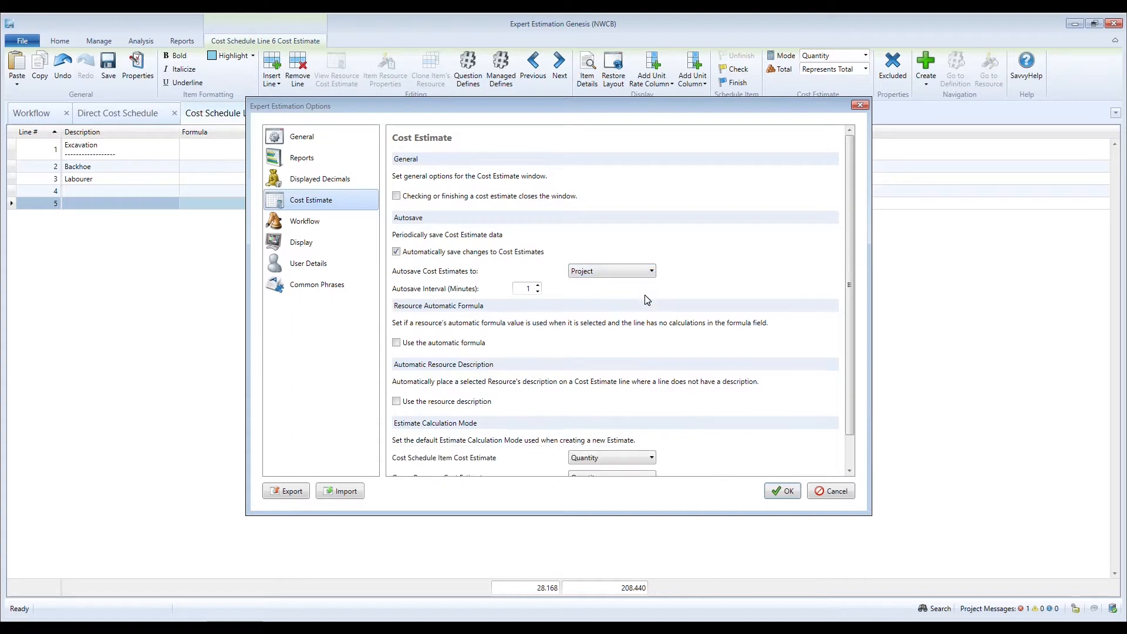
{"action": "left_click", "coordinate": [537, 286]}
{"action": "left_click", "coordinate": [538, 286]}
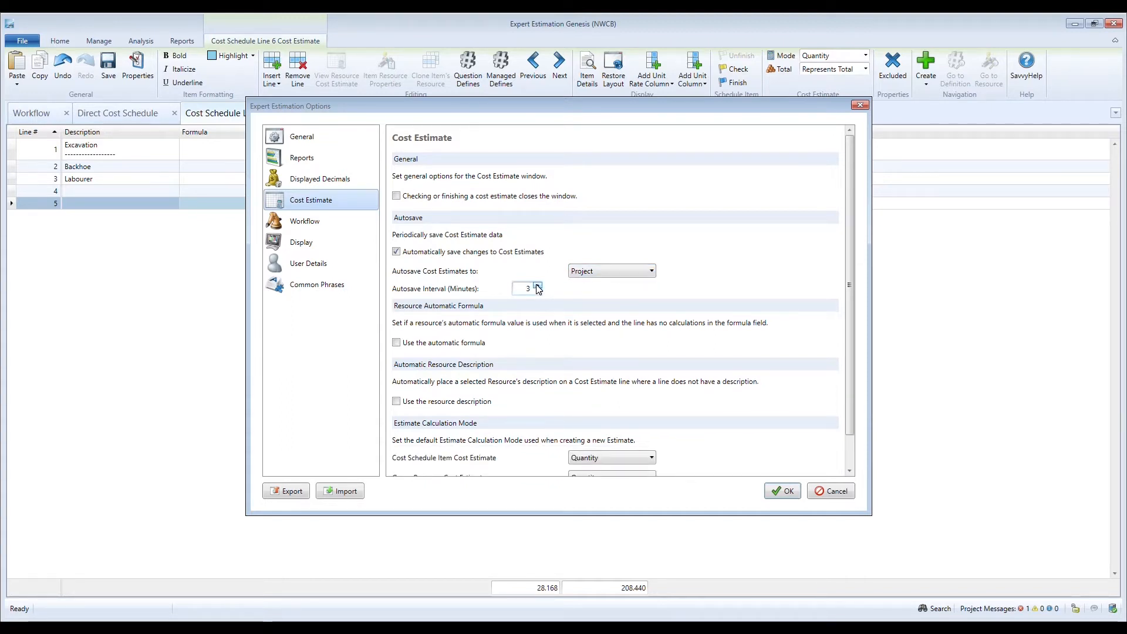
{"action": "left_click", "coordinate": [537, 286]}
{"action": "left_click", "coordinate": [537, 286]}
{"action": "left_click", "coordinate": [537, 287]}
{"action": "left_click", "coordinate": [537, 287]}
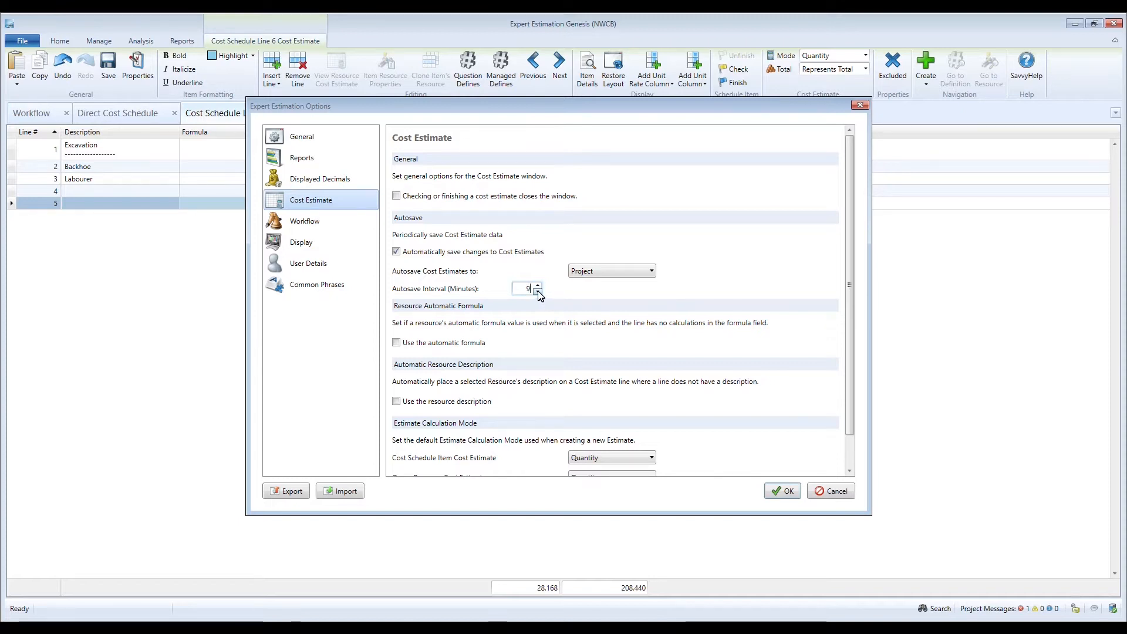
{"action": "left_click", "coordinate": [538, 292]}
- Set cost estimates to autosave to a Temporary File with an autosave interval of 10 minutes
{"action": "left_click", "coordinate": [650, 272]}
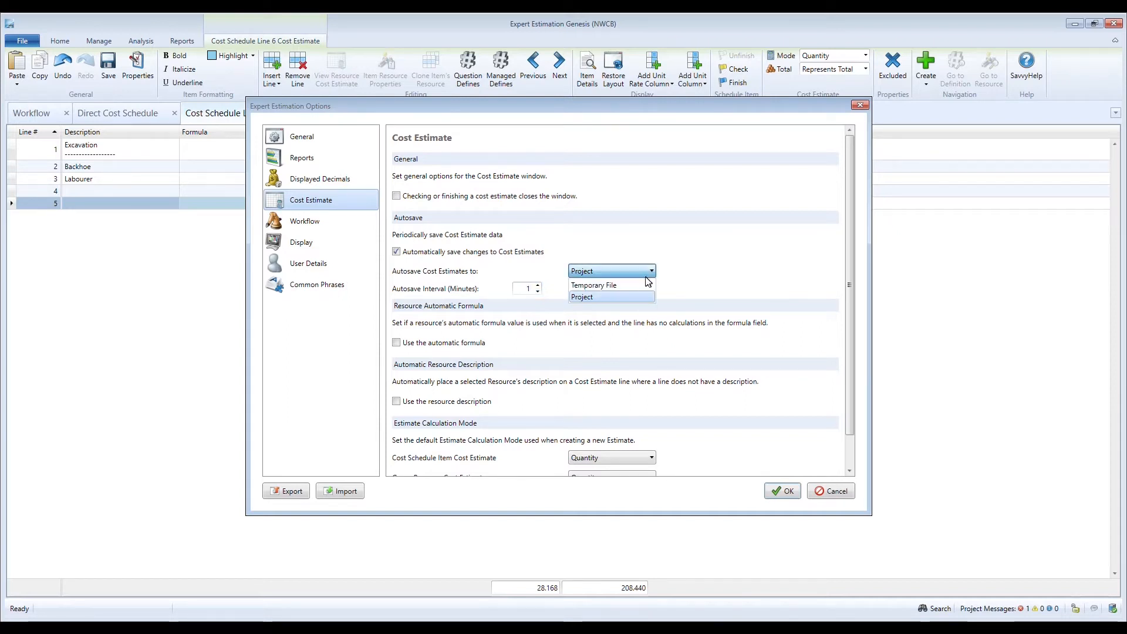
{"action": "left_click", "coordinate": [644, 284]}
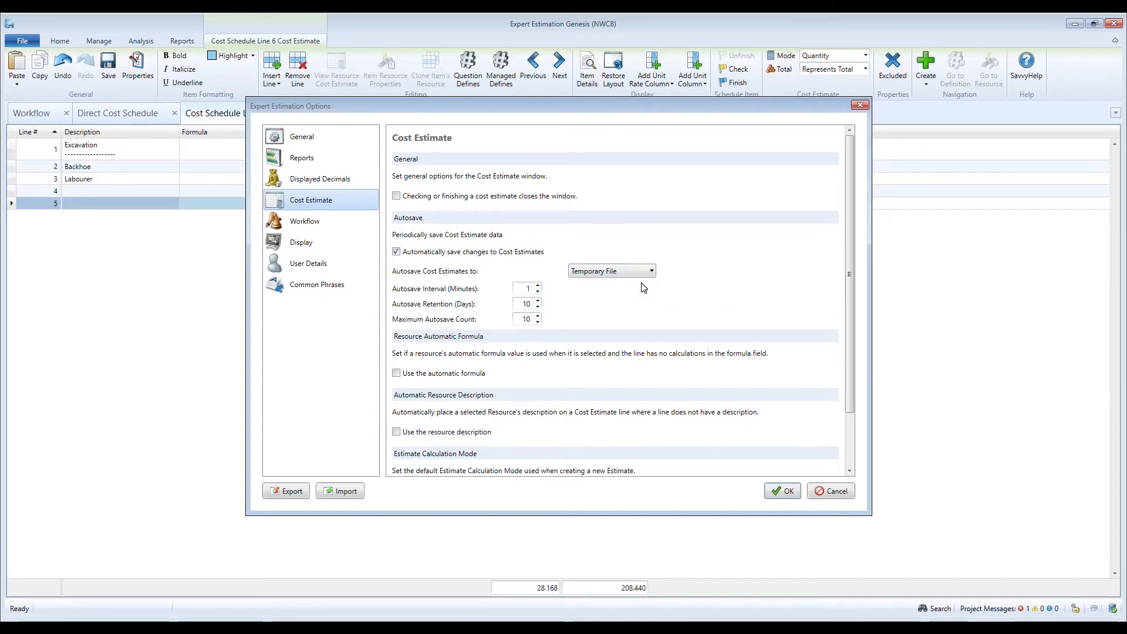
{"action": "left_click", "coordinate": [538, 285]}
{"action": "left_click", "coordinate": [538, 286]}
{"action": "left_click", "coordinate": [538, 286]}
{"action": "left_click", "coordinate": [538, 285]}
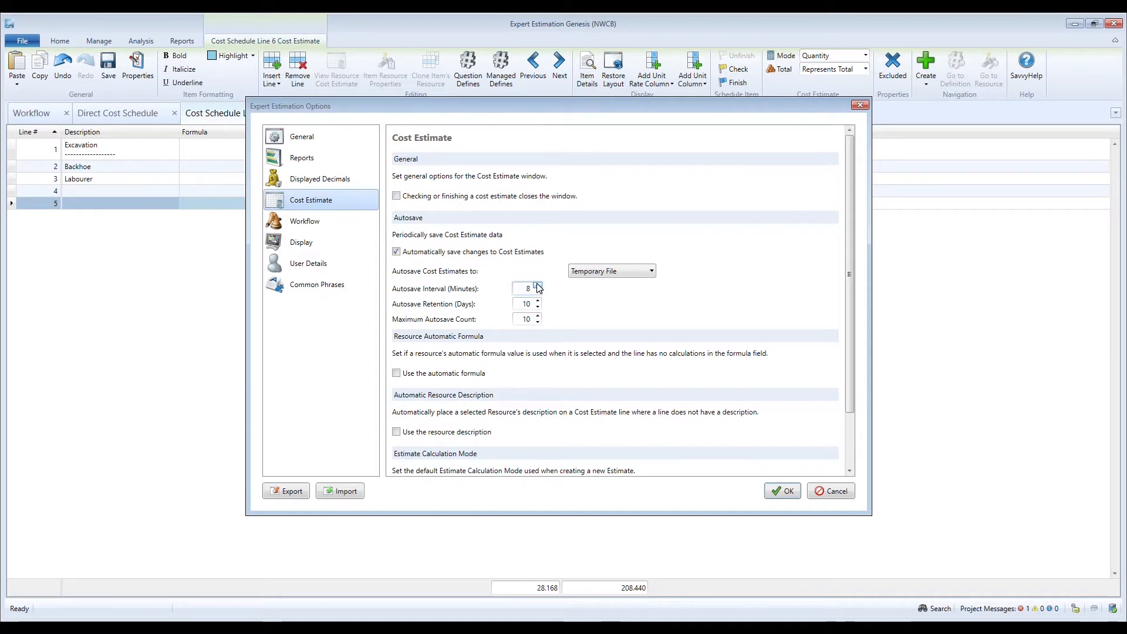
- Set the autosave retention to 365 days and the maximum autosave count to 365
{"action": "left_click", "coordinate": [538, 301]}
{"action": "left_click", "coordinate": [538, 301]}
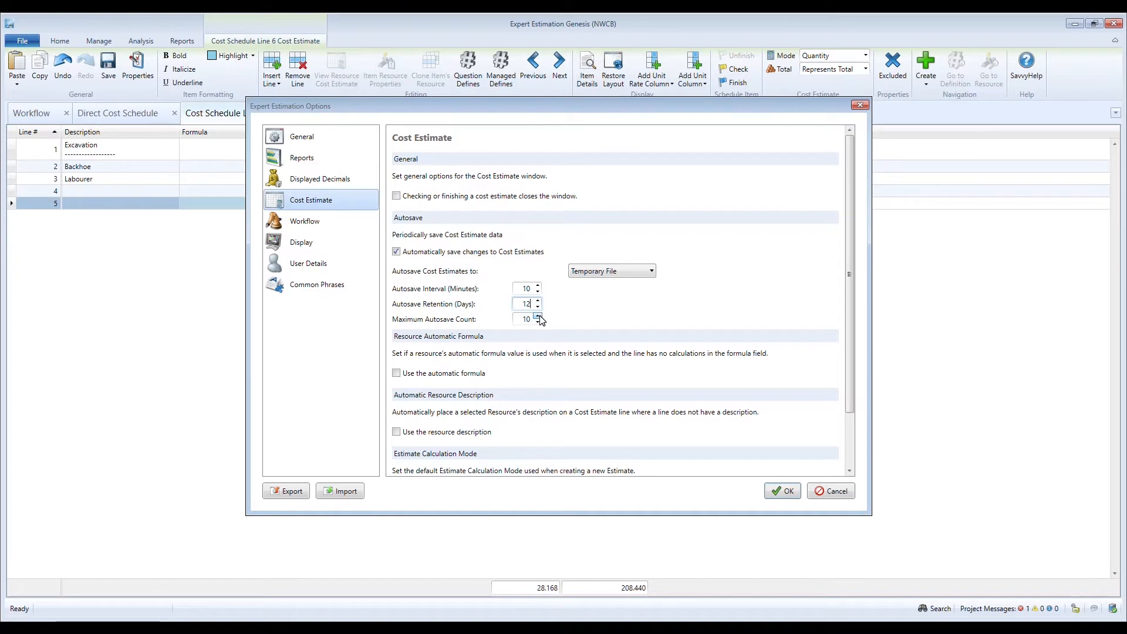
{"action": "left_click", "coordinate": [538, 315]}
{"action": "left_click", "coordinate": [538, 316]}
{"action": "key", "text": "shift+Tab"}
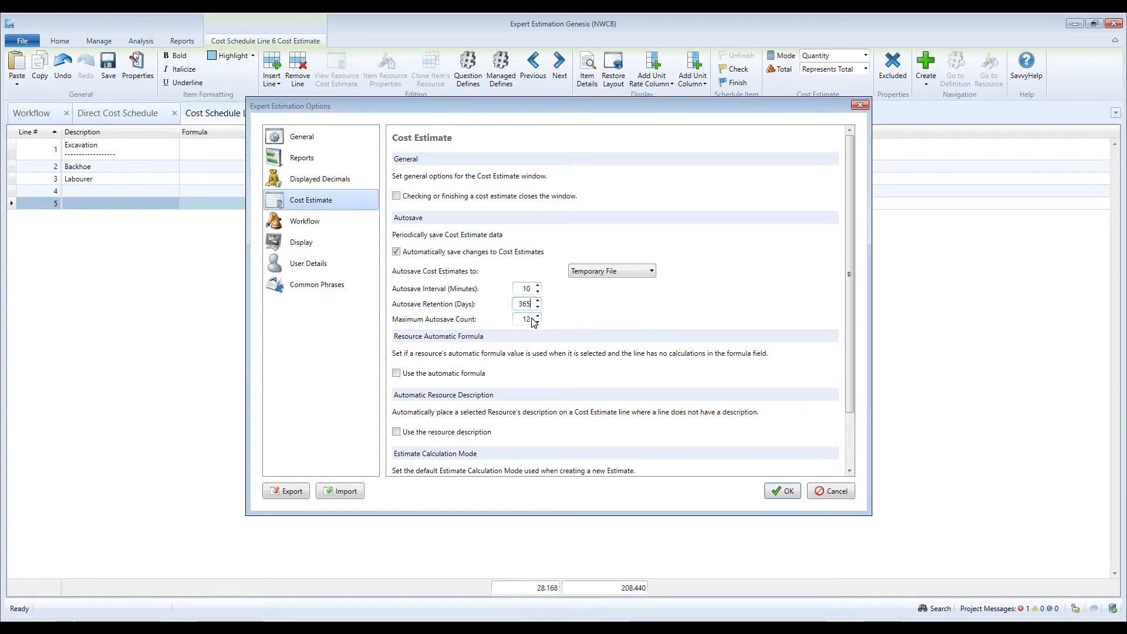
{"action": "key", "text": "Tab"}
{"action": "type", "text": "365"}
- Set the autosave interval to 1 minute and apply the options
{"action": "left_click", "coordinate": [538, 293]}
{"action": "left_click", "coordinate": [538, 293]}
{"action": "left_click", "coordinate": [538, 292]}
{"action": "left_click", "coordinate": [538, 292]}
{"action": "left_click", "coordinate": [537, 292]}
{"action": "left_click", "coordinate": [538, 293]}
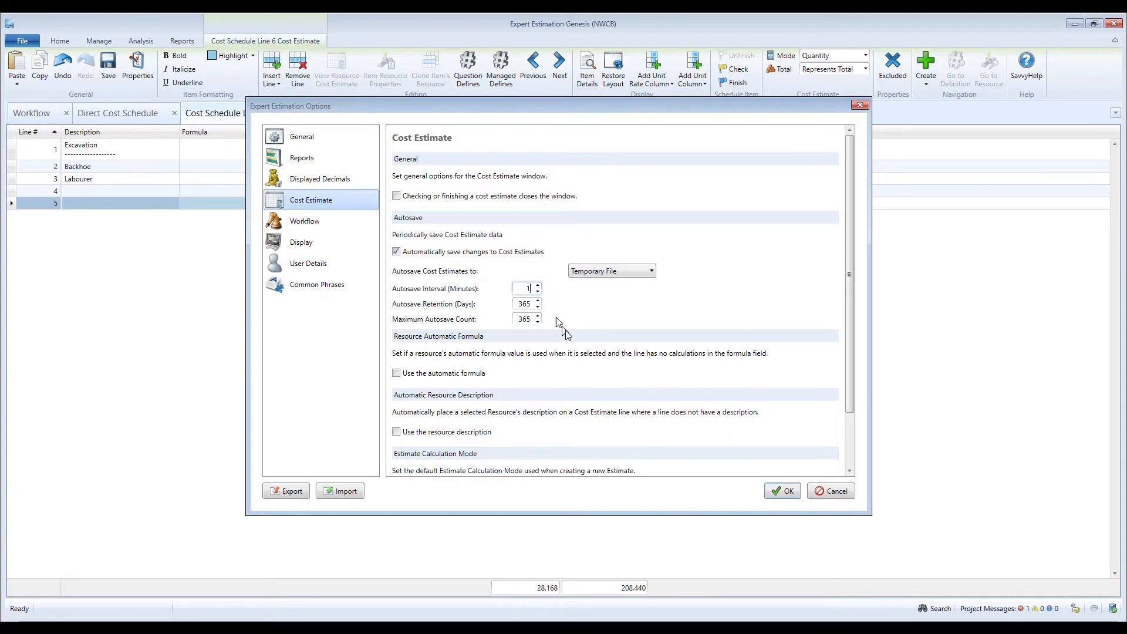
{"action": "left_click", "coordinate": [785, 492]}
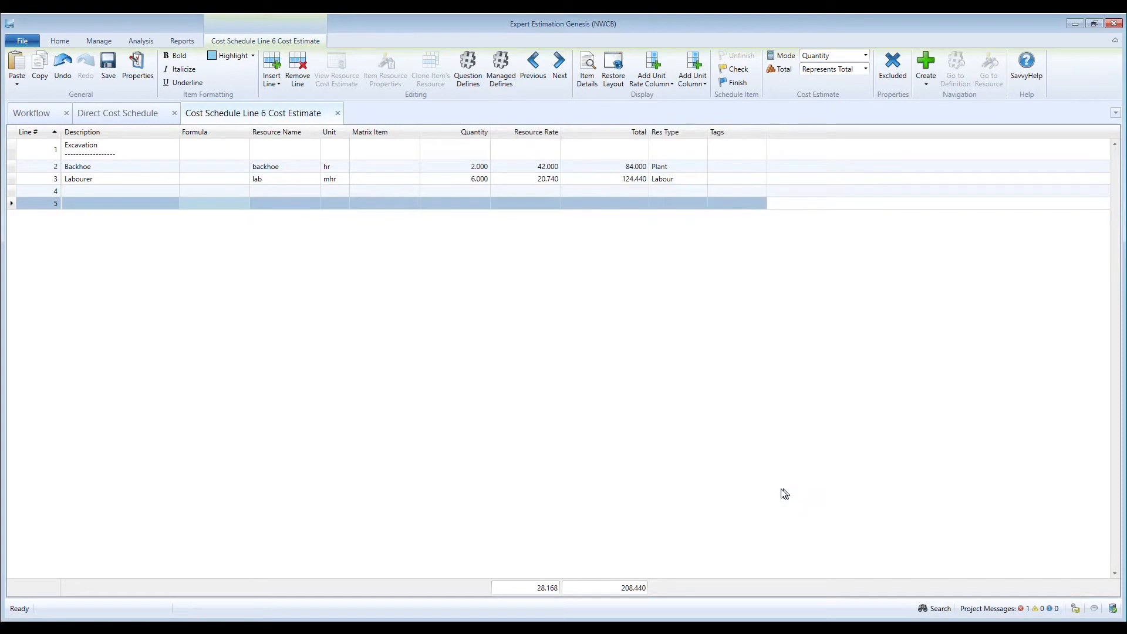
- Paste the copied concrete lines from line 5 onward, assigning the Description, Formula, Resource Name and Quantity headings and leaving the unit column unassigned
{"action": "key", "text": "ctrl+v"}
{"action": "left_click", "coordinate": [427, 235]}
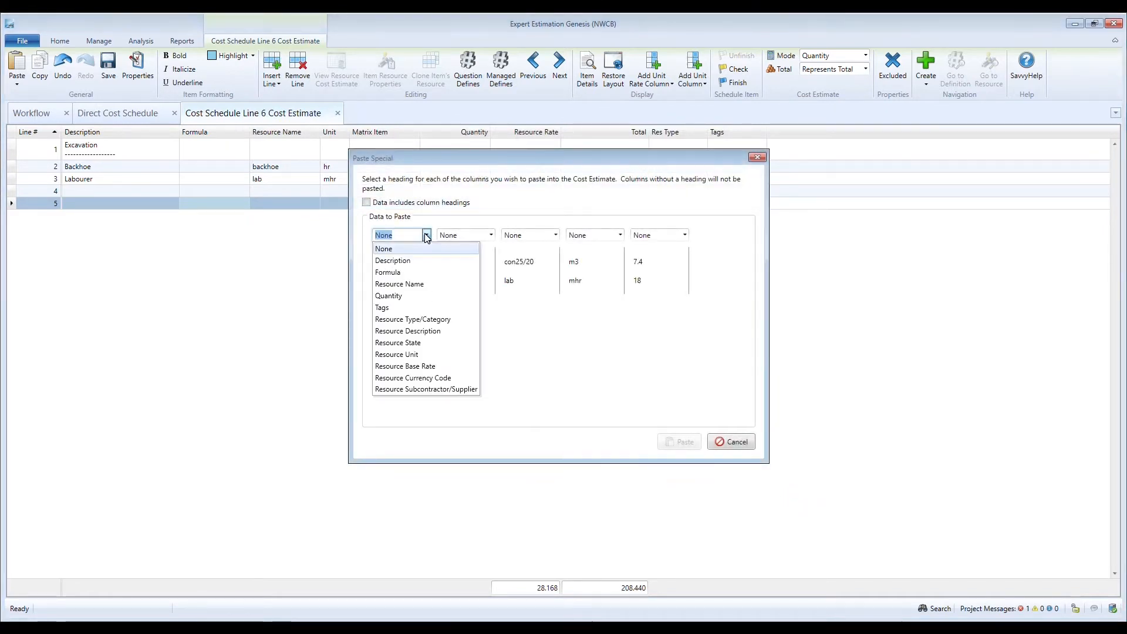
{"action": "left_click", "coordinate": [423, 260]}
{"action": "left_click", "coordinate": [492, 236]}
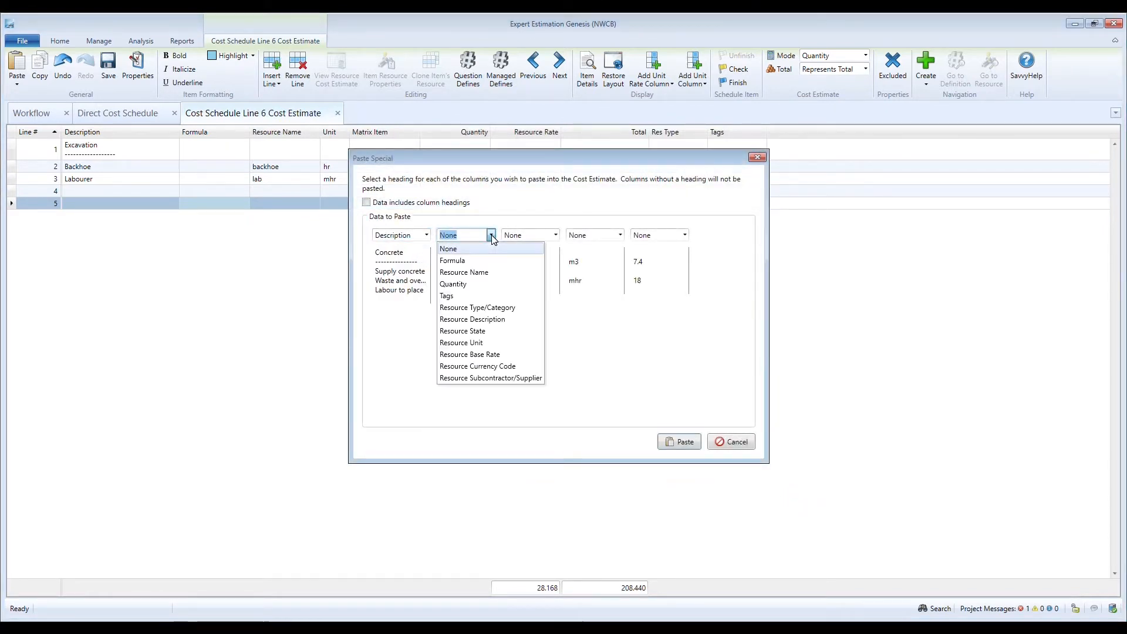
{"action": "left_click", "coordinate": [488, 260]}
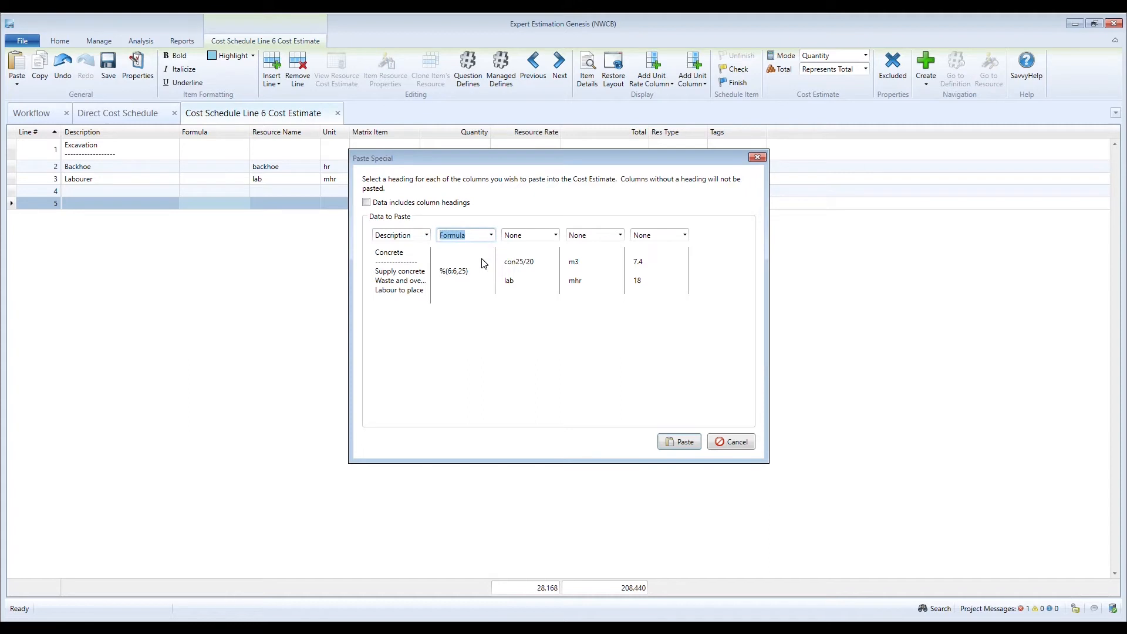
{"action": "left_click", "coordinate": [556, 235]}
{"action": "left_click", "coordinate": [554, 260]}
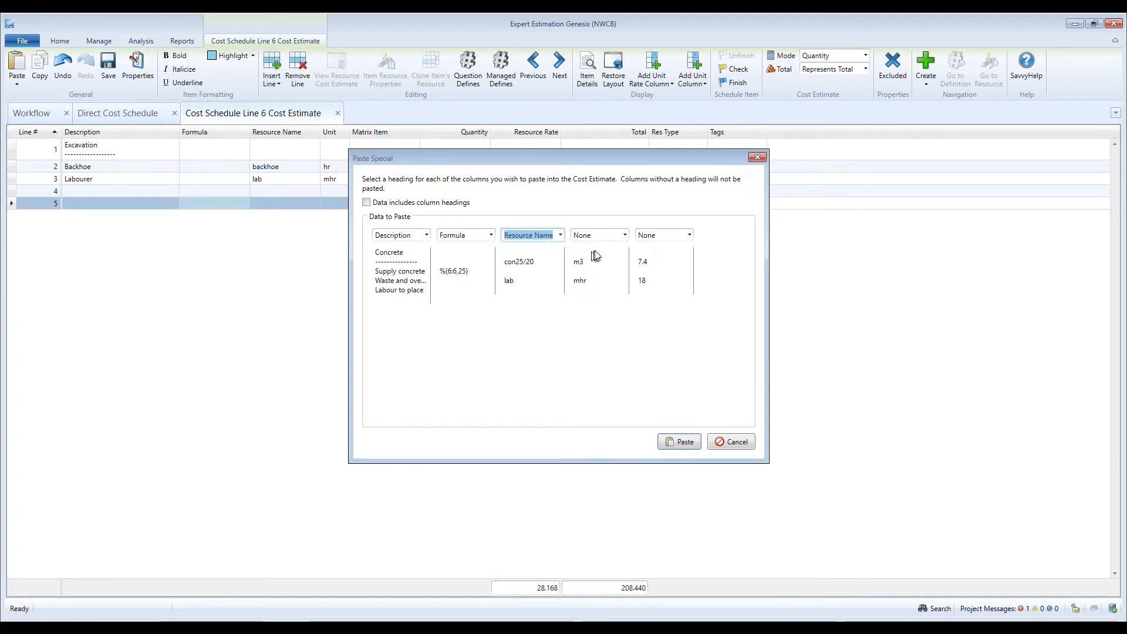
{"action": "left_click", "coordinate": [690, 235]}
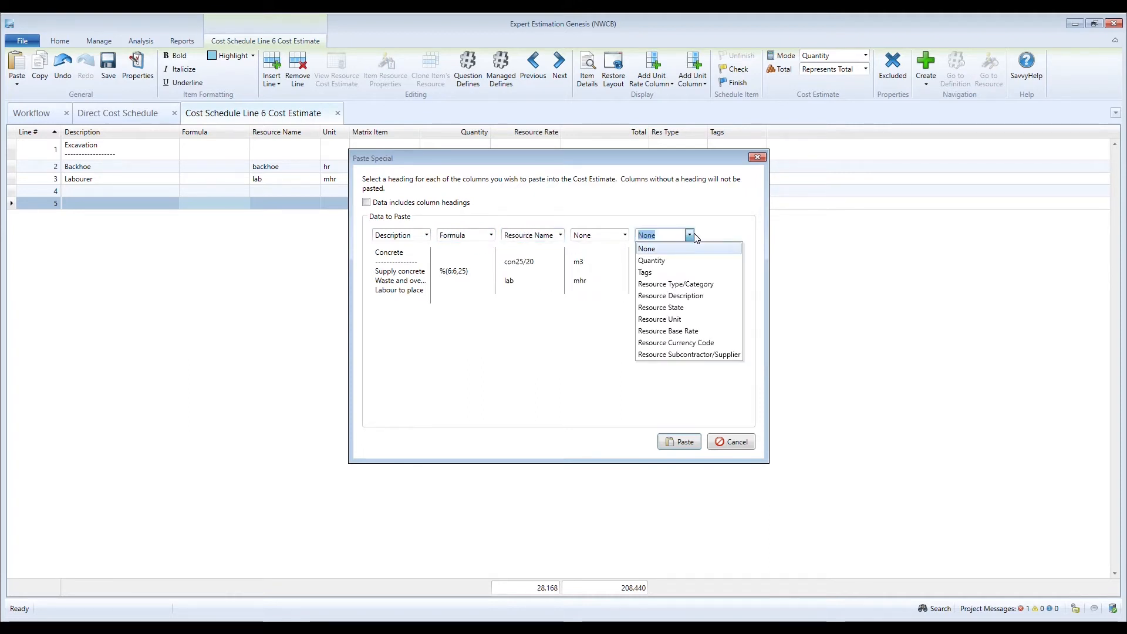
{"action": "left_click", "coordinate": [675, 260]}
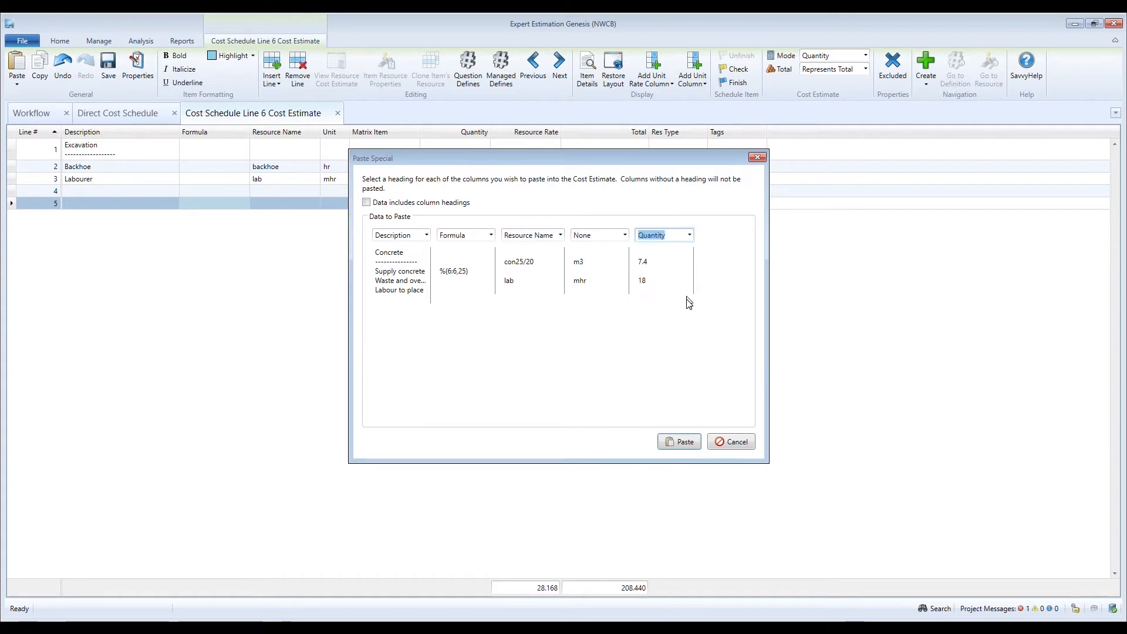
{"action": "left_click", "coordinate": [678, 445]}
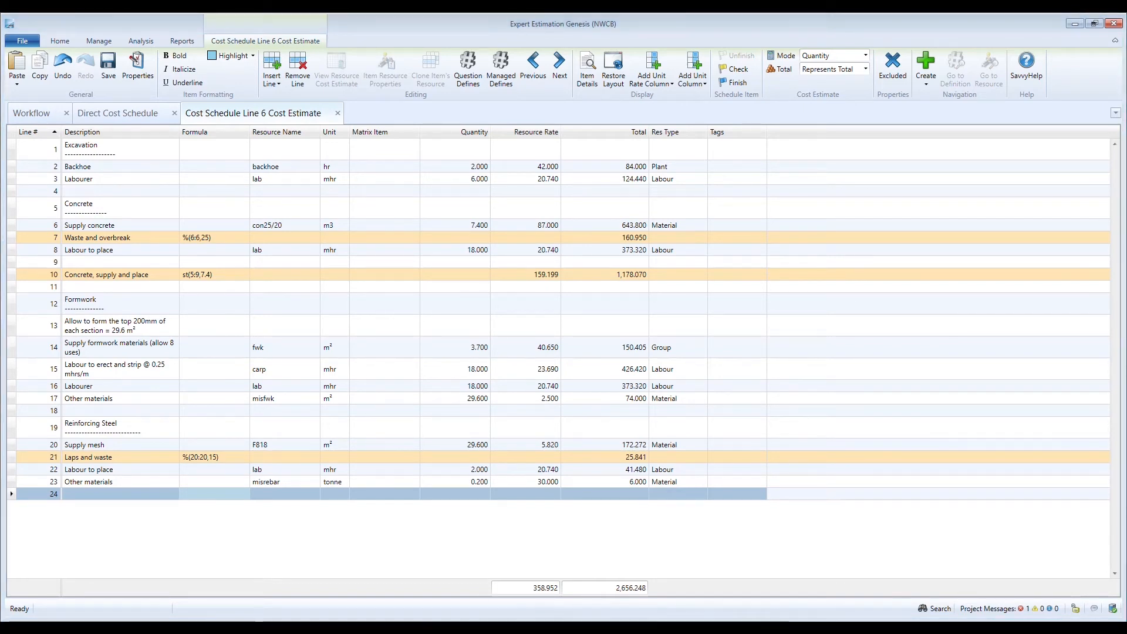
- Open Recover Autosave for the estimate and preview the versions saved at 11:33, 11:31 and 11:29 AM
{"action": "left_click", "coordinate": [230, 350]}
{"action": "right_click", "coordinate": [230, 349]}
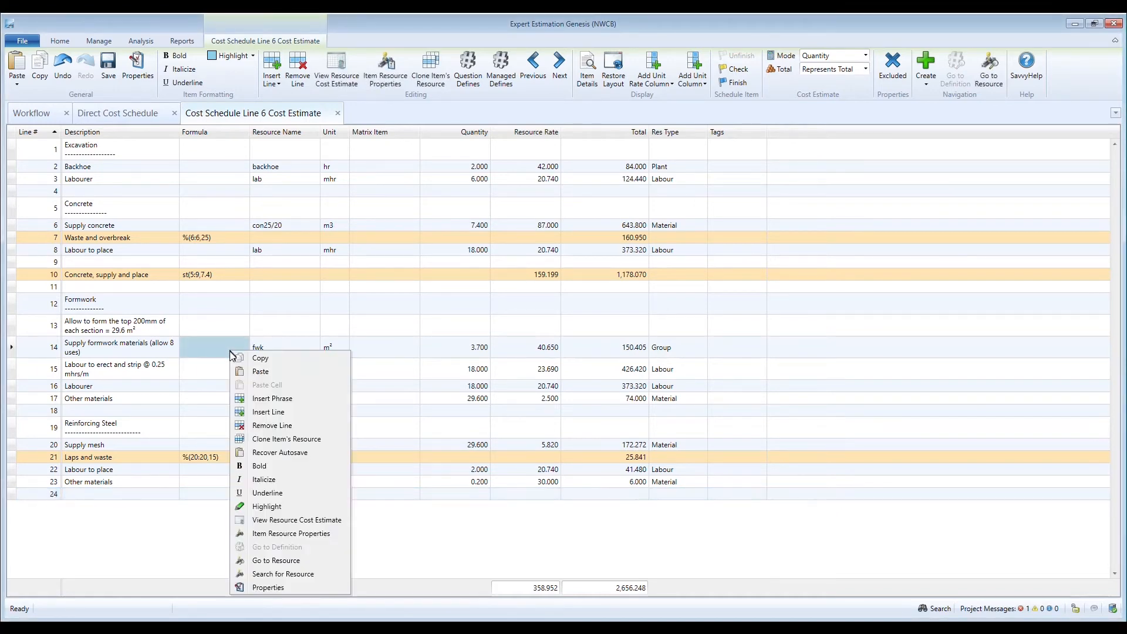
{"action": "left_click", "coordinate": [278, 461]}
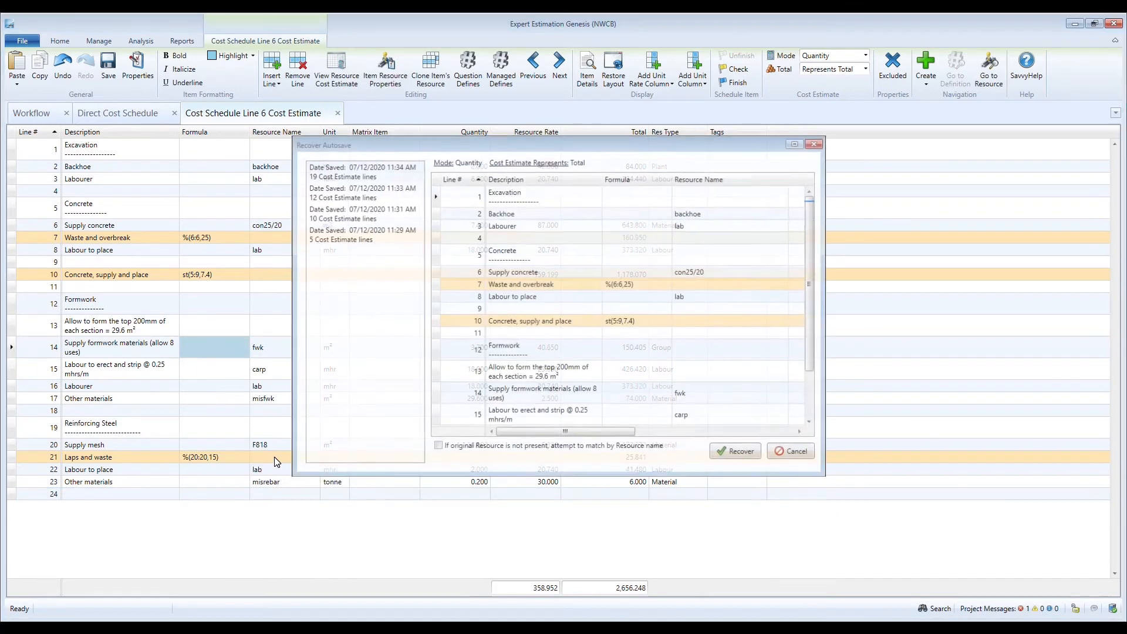
{"action": "left_click", "coordinate": [381, 192]}
{"action": "left_click", "coordinate": [377, 213]}
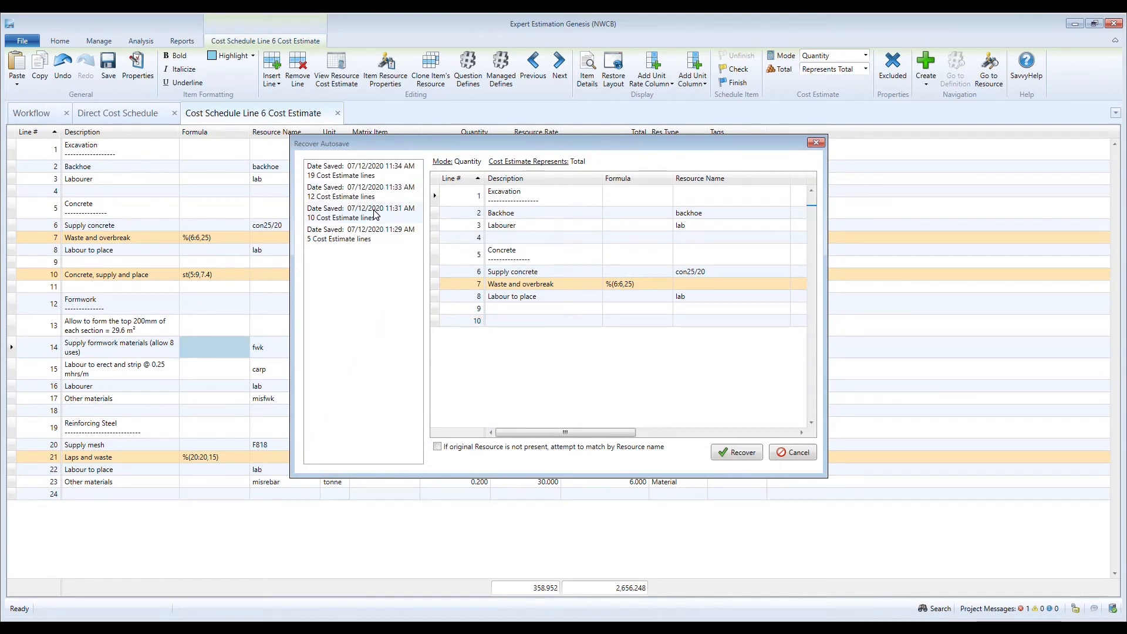
{"action": "left_click", "coordinate": [370, 235]}
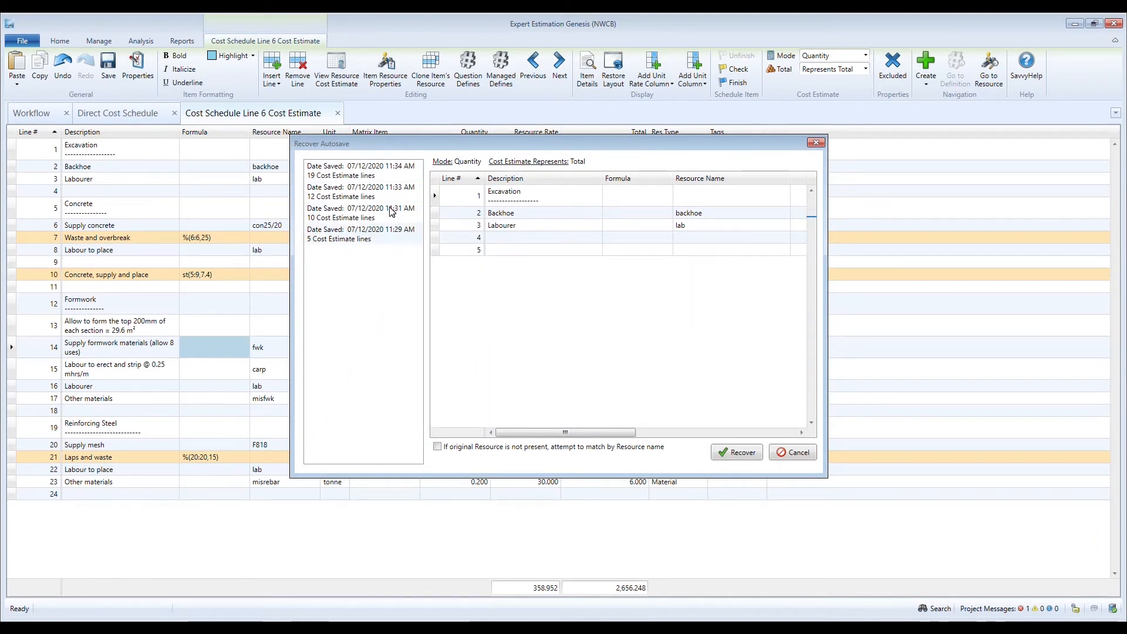
{"action": "left_click", "coordinate": [391, 212]}
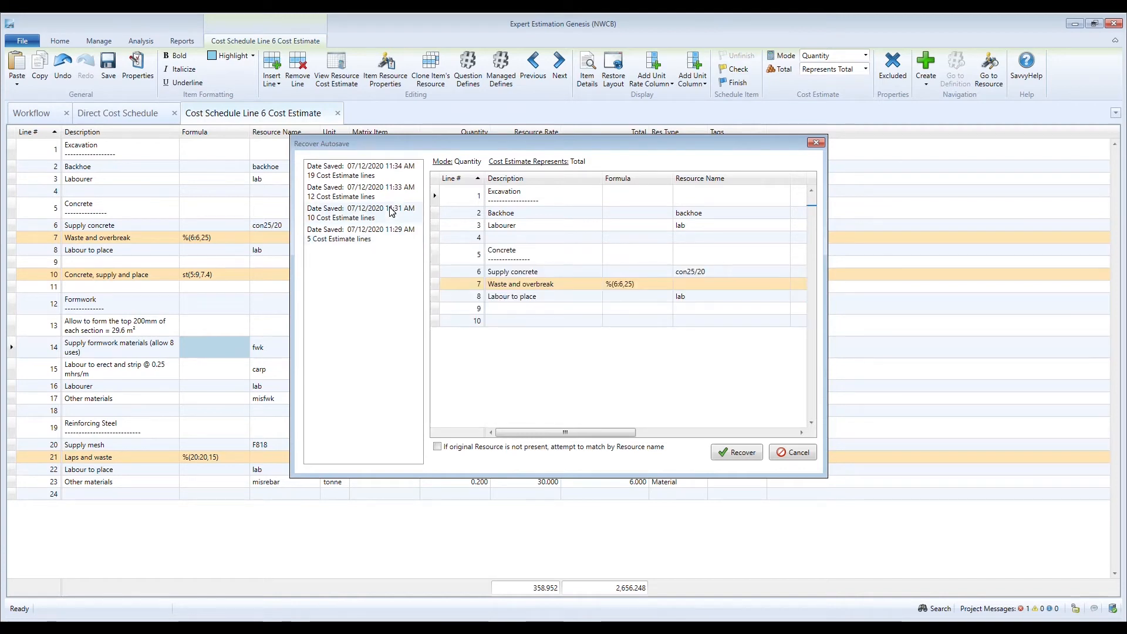
{"action": "left_click_drag", "start_coordinate": [502, 426], "coordinate": [479, 460]}
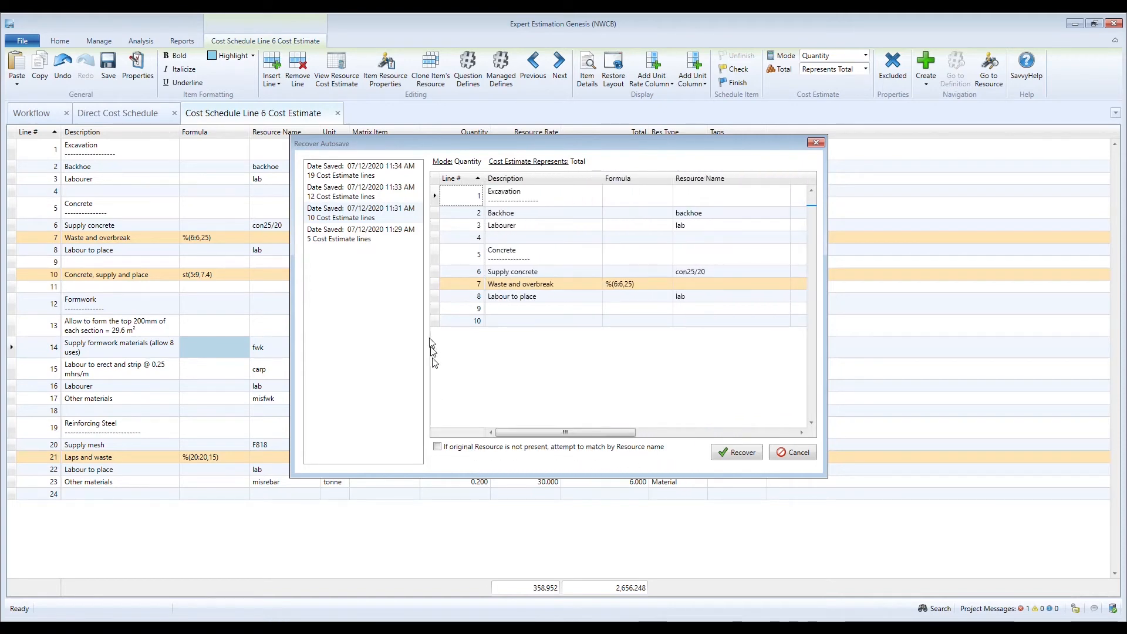
{"action": "left_click", "coordinate": [383, 195]}
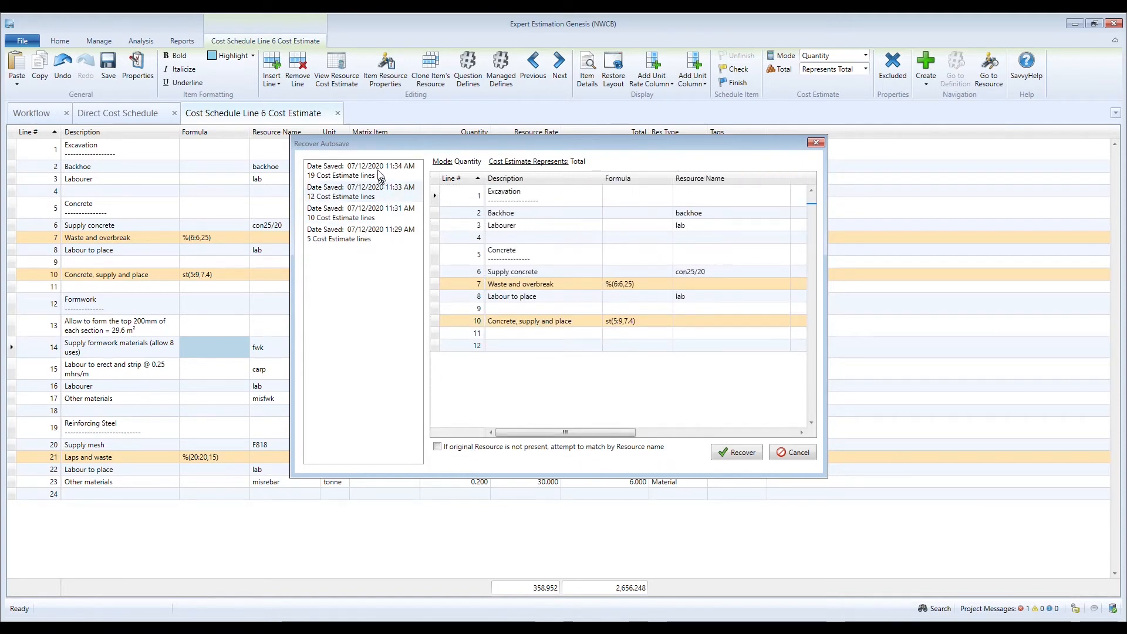
- Preview the autosaved version from 11:34 AM, then recover the estimate from the 11:33 AM version
{"action": "left_click", "coordinate": [376, 171]}
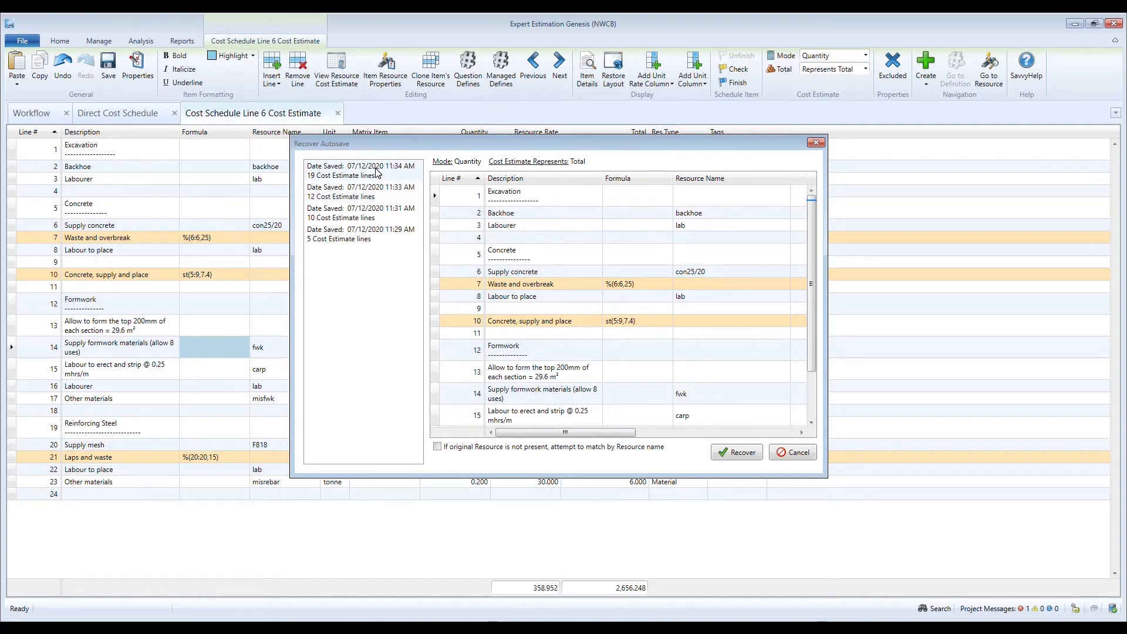
{"action": "left_click", "coordinate": [812, 267]}
{"action": "left_click_drag", "start_coordinate": [810, 262], "coordinate": [829, 235]}
{"action": "left_click", "coordinate": [385, 192]}
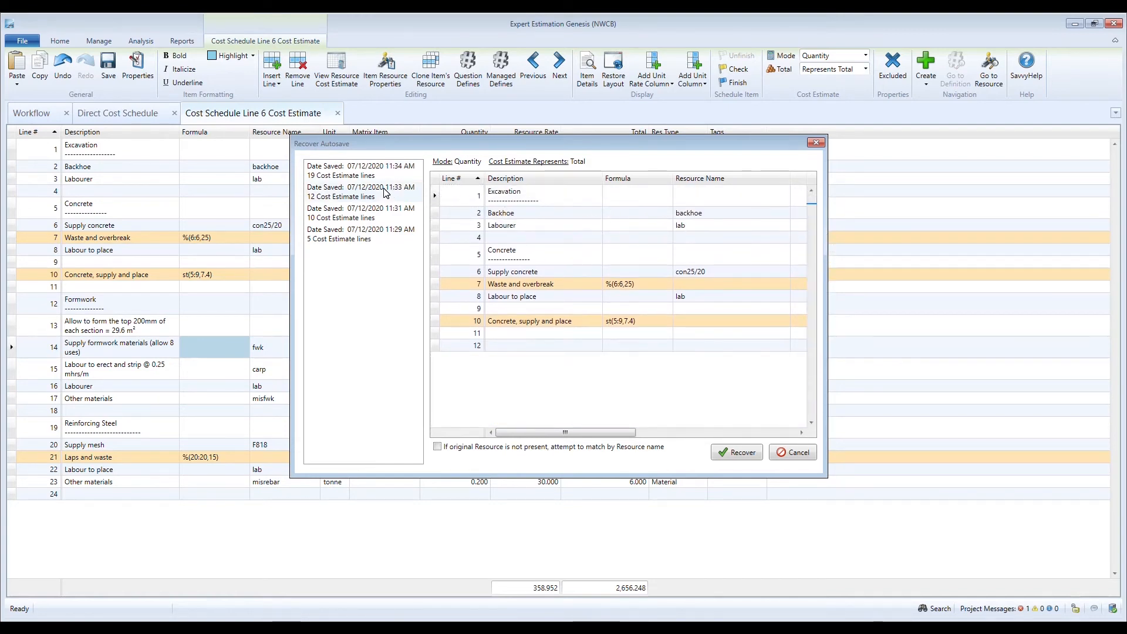
{"action": "left_click", "coordinate": [737, 455]}
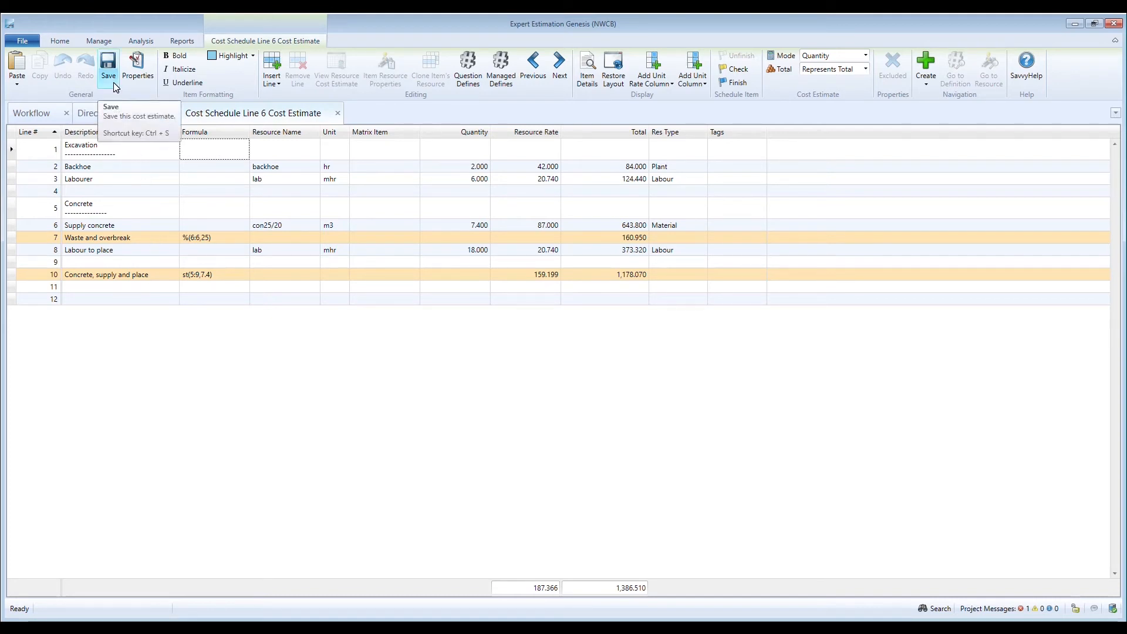
- Close the line 6 cost estimate without saving changes and reopen it from the Direct Cost Schedule
{"action": "left_click", "coordinate": [339, 114]}
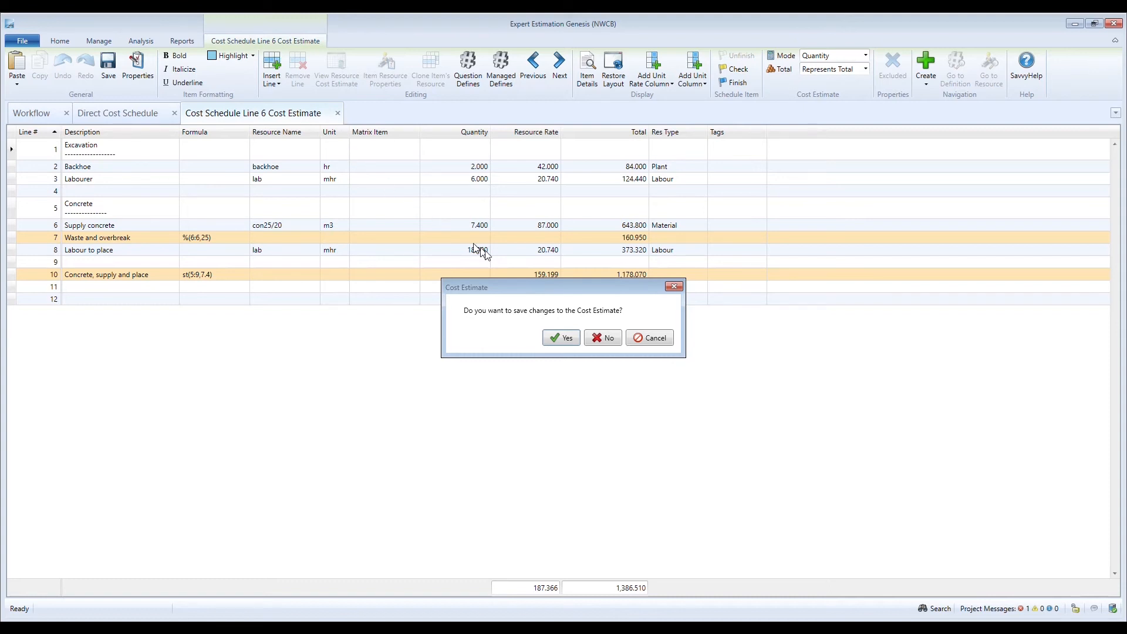
{"action": "left_click", "coordinate": [611, 340]}
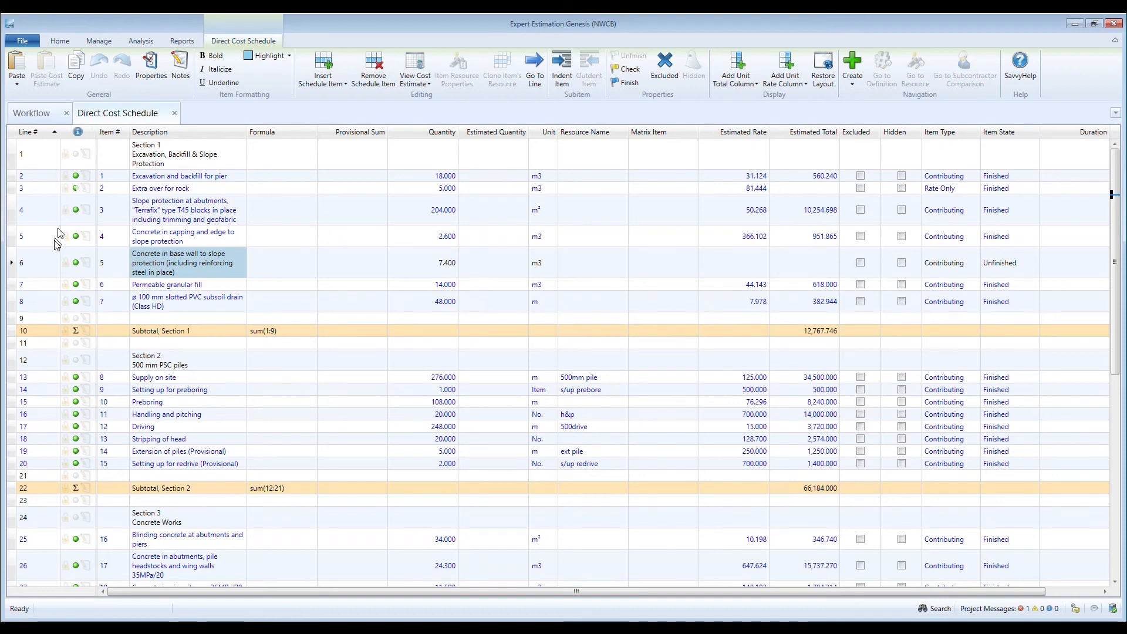
{"action": "left_click", "coordinate": [45, 264]}
{"action": "double_click", "coordinate": [44, 260]}
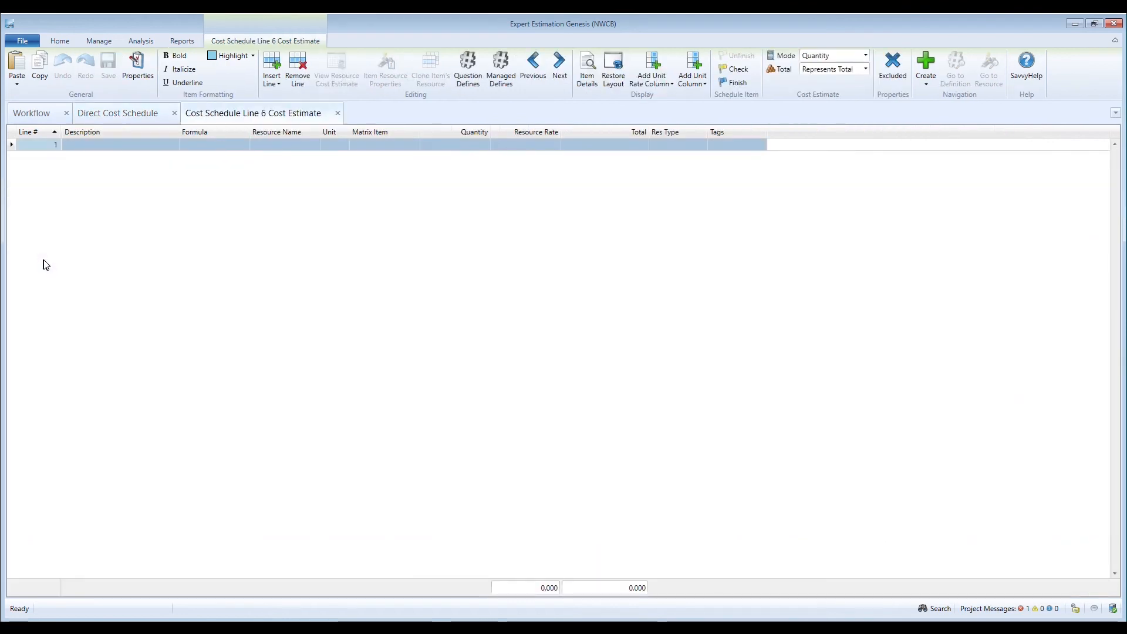
- Open Recover Autosave for the empty estimate, review the version saved at 11:36 AM and recover it
{"action": "right_click", "coordinate": [142, 145]}
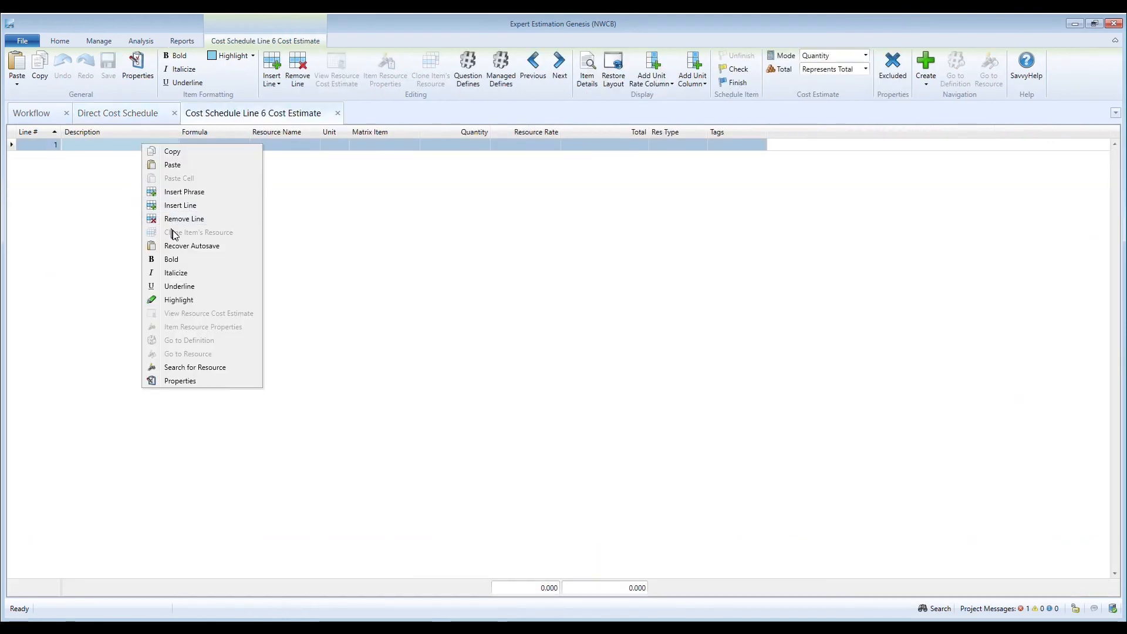
{"action": "left_click", "coordinate": [189, 247]}
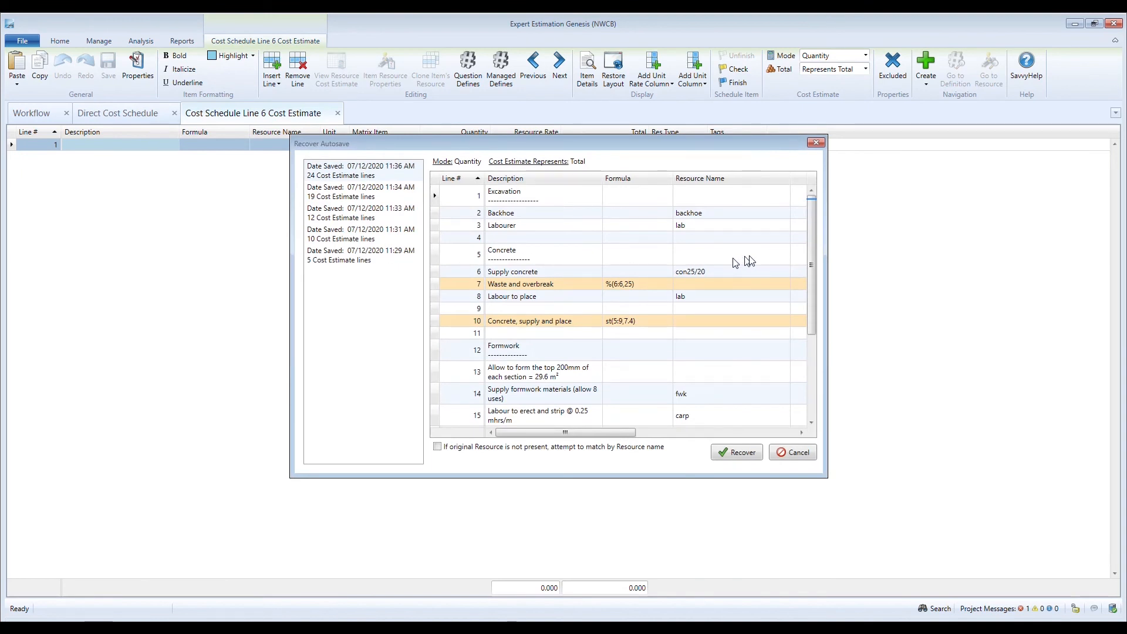
{"action": "left_click_drag", "start_coordinate": [812, 243], "coordinate": [822, 359]}
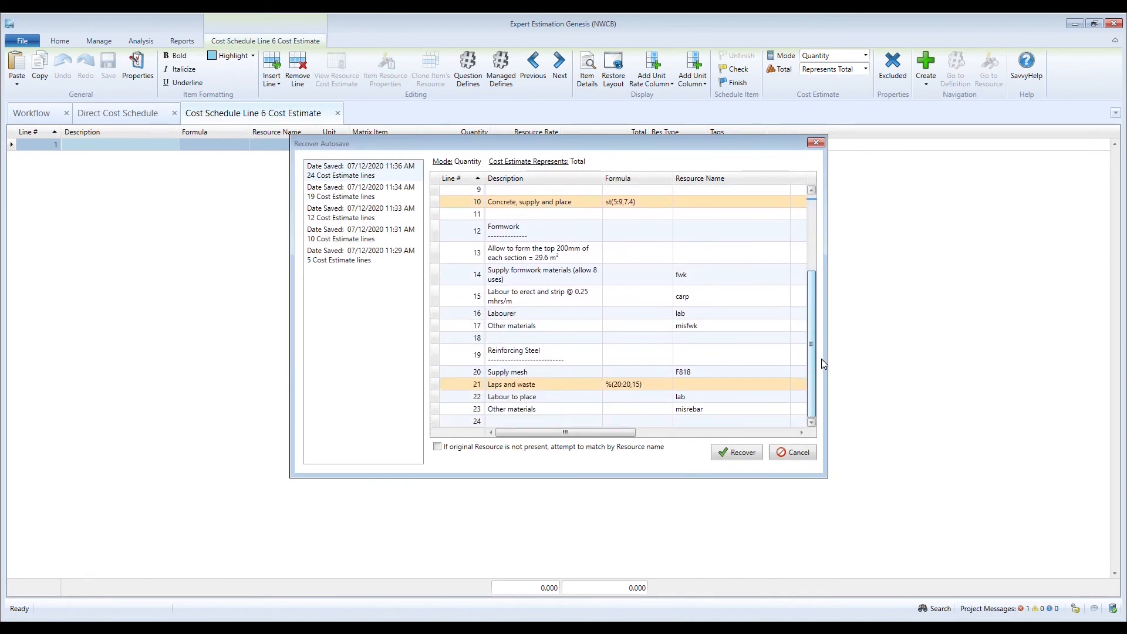
{"action": "left_click", "coordinate": [751, 455]}
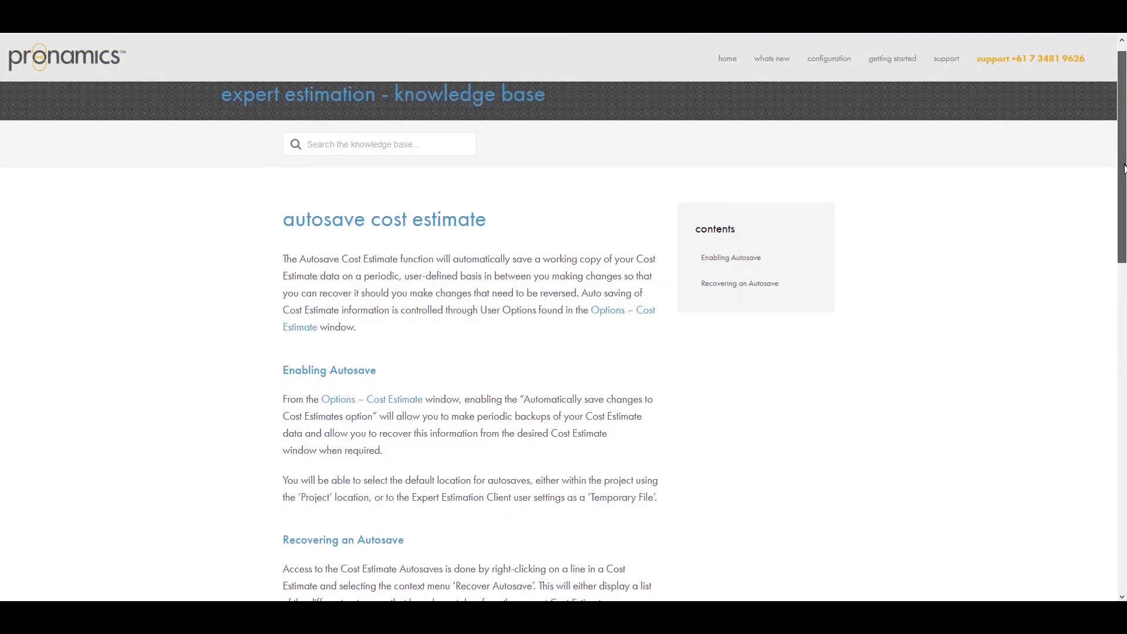
- Examine the Recovering an Autosave section of the autosave cost estimate article in the Pronamics knowledge base
{"action": "left_click_drag", "start_coordinate": [1124, 168], "coordinate": [1123, 314]}
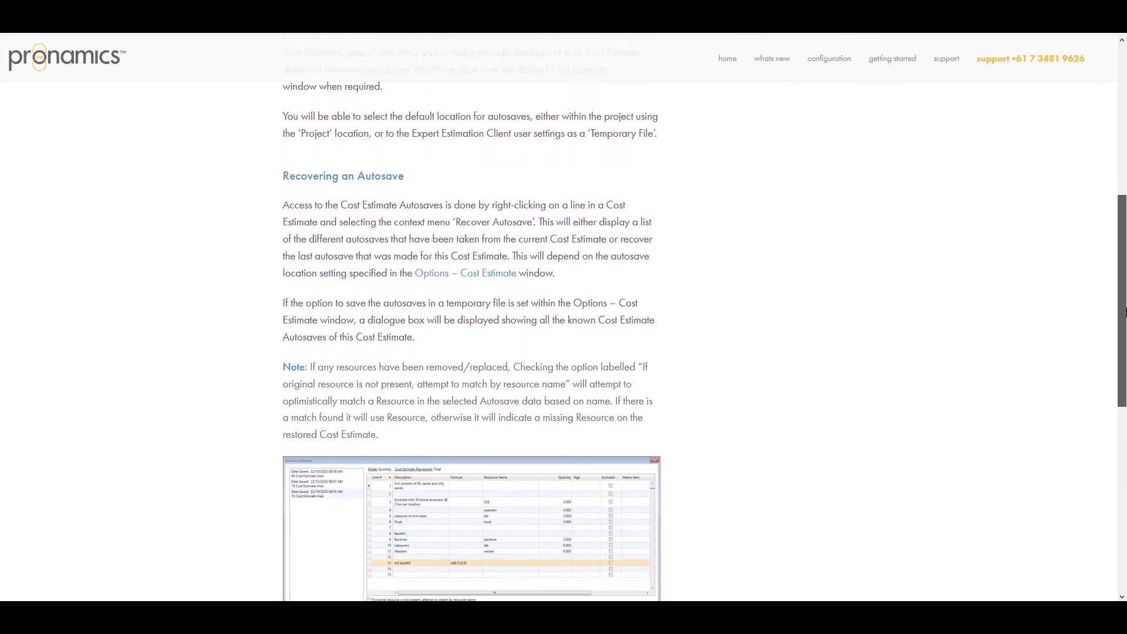